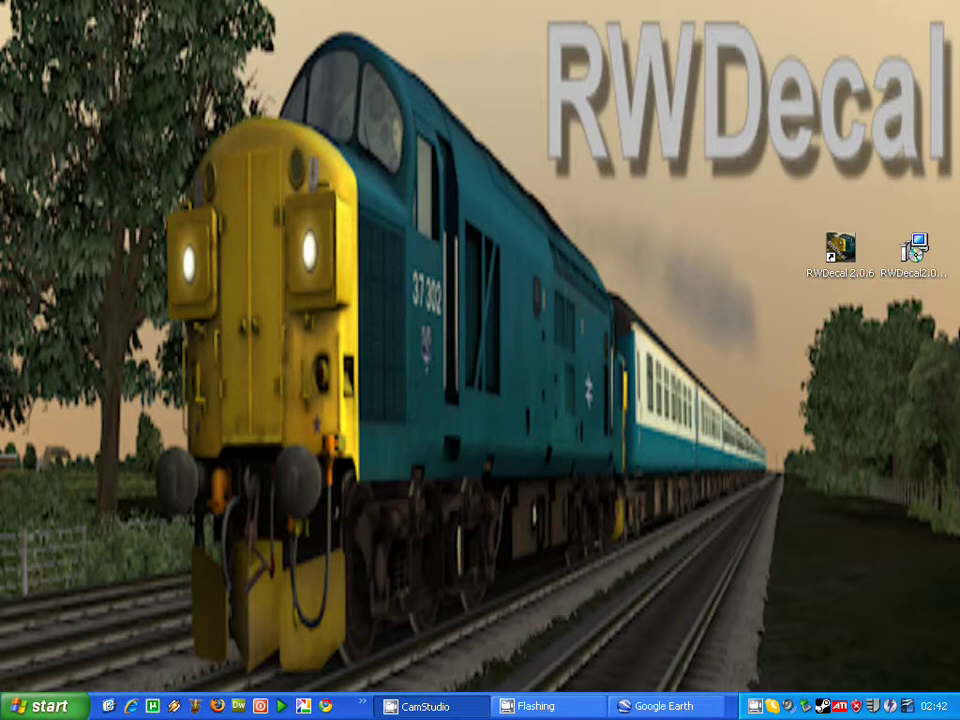
# Launch RWDecal 2.0.6 and have blueprint files deleted after export for the Due North Fix 150m decal
pyautogui.click(838, 250)
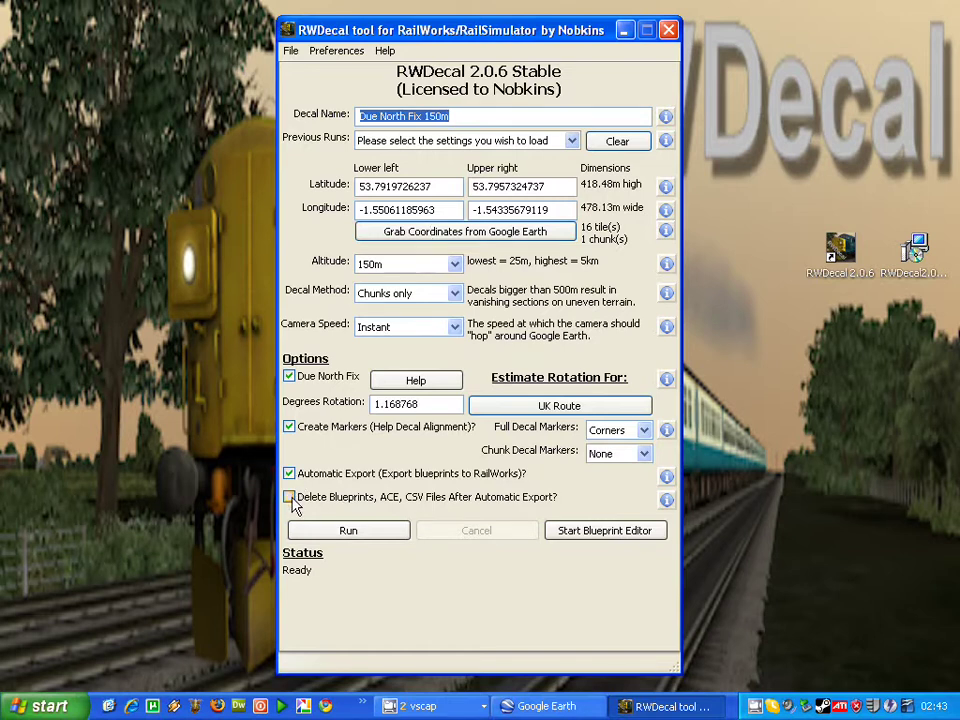
pyautogui.click(290, 498)
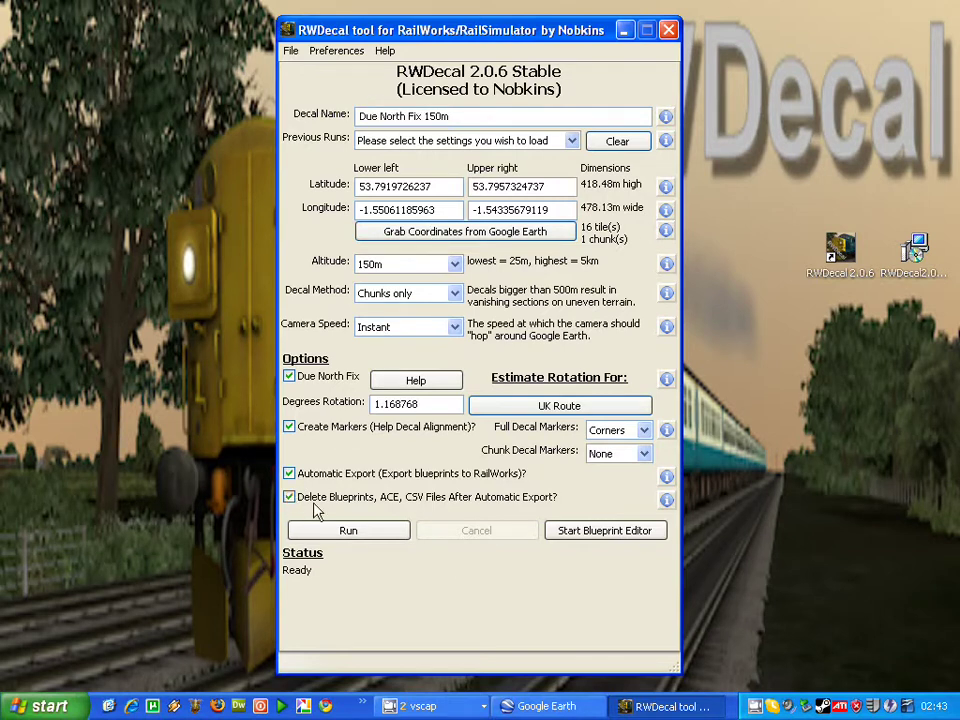
# Generate the Due North Fix 150m decal, allowing existing decal files to be overwritten
pyautogui.click(375, 540)
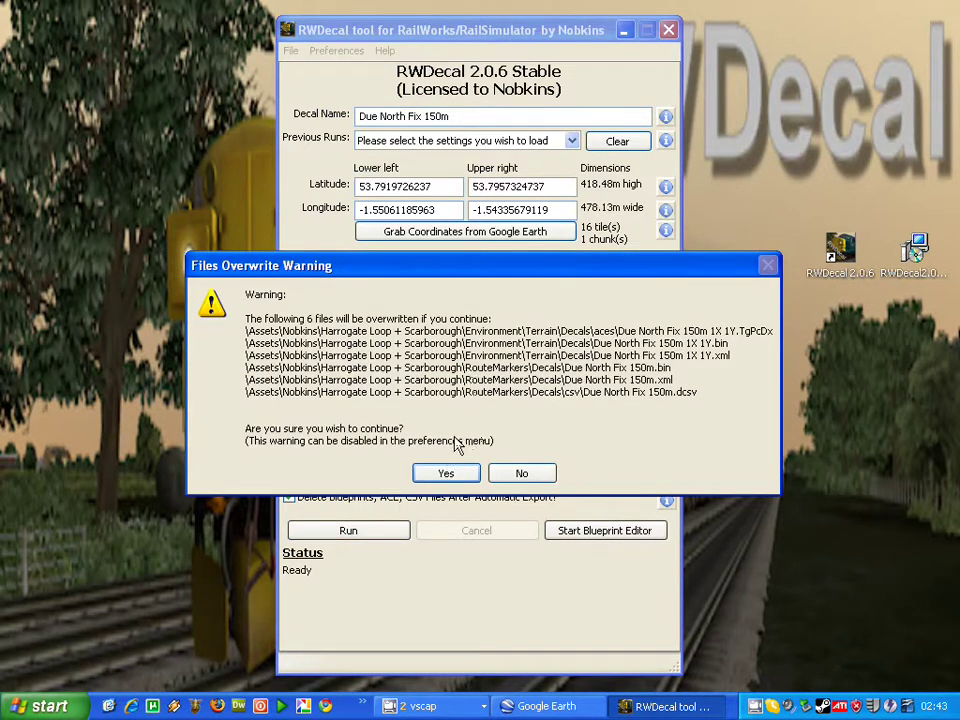
pyautogui.click(437, 478)
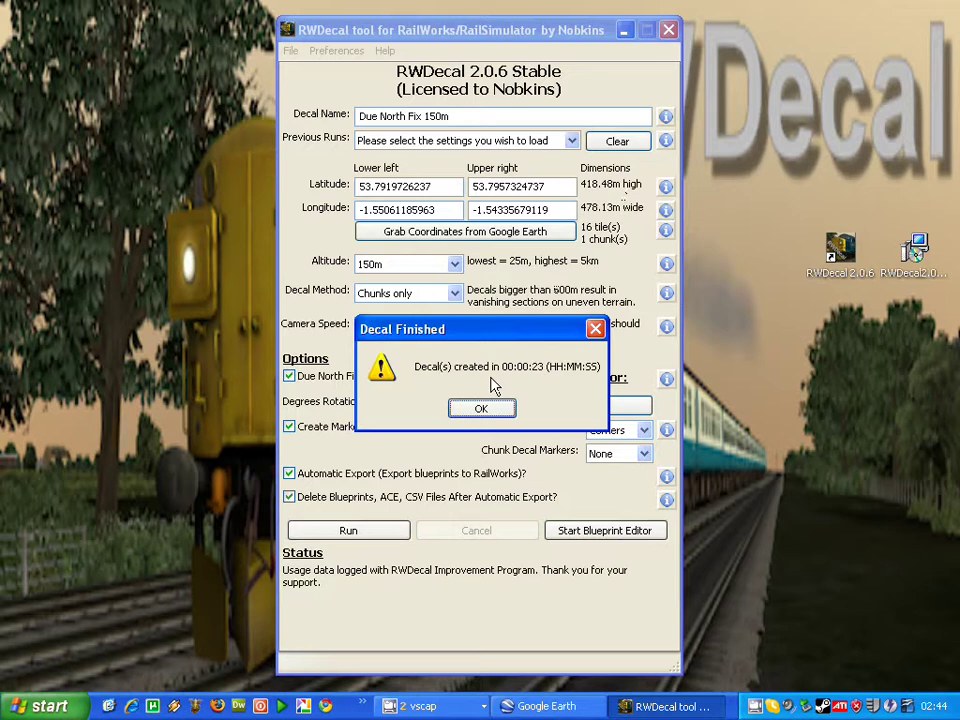
# Dismiss the Decal Finished message and switch RailWorks to the route editor, saving scenario changes
pyautogui.click(478, 409)
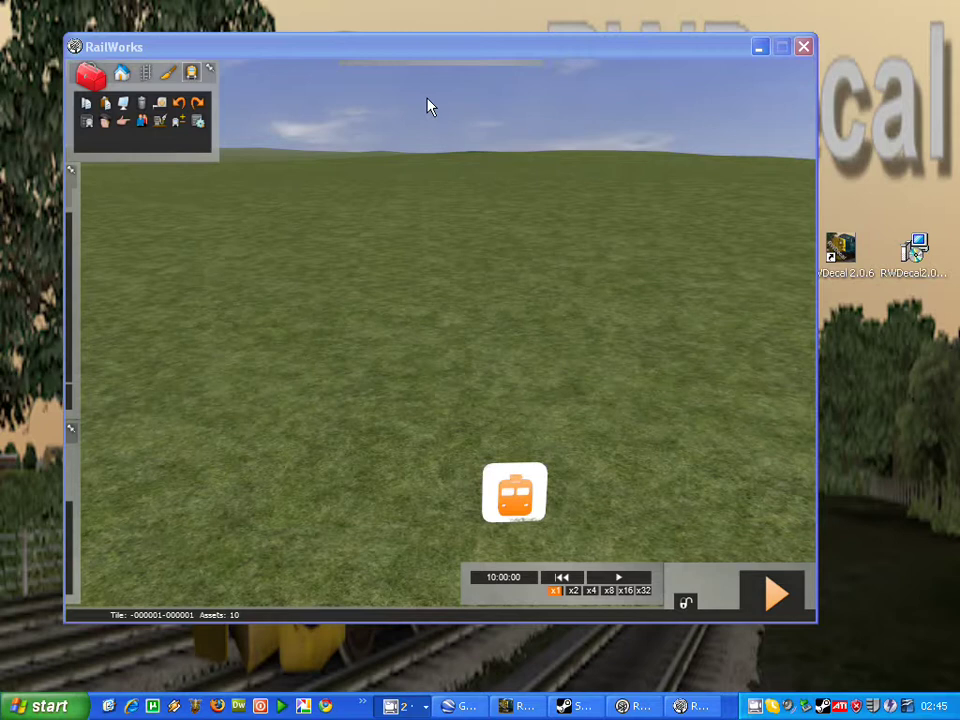
pyautogui.click(438, 54)
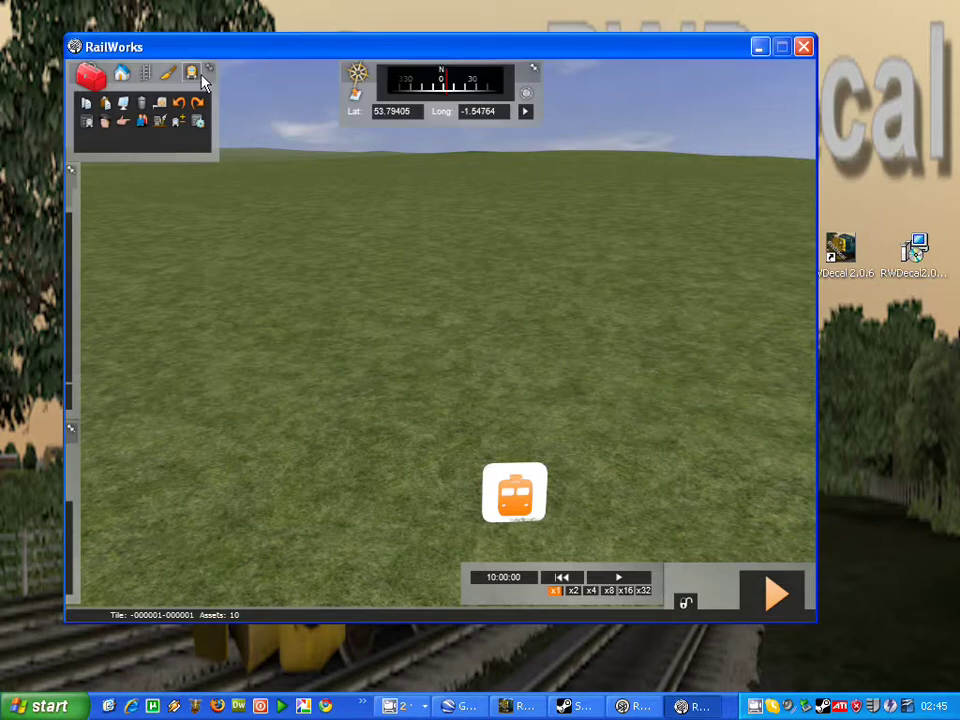
pyautogui.moveTo(70, 172)
pyautogui.moveTo(140, 433)
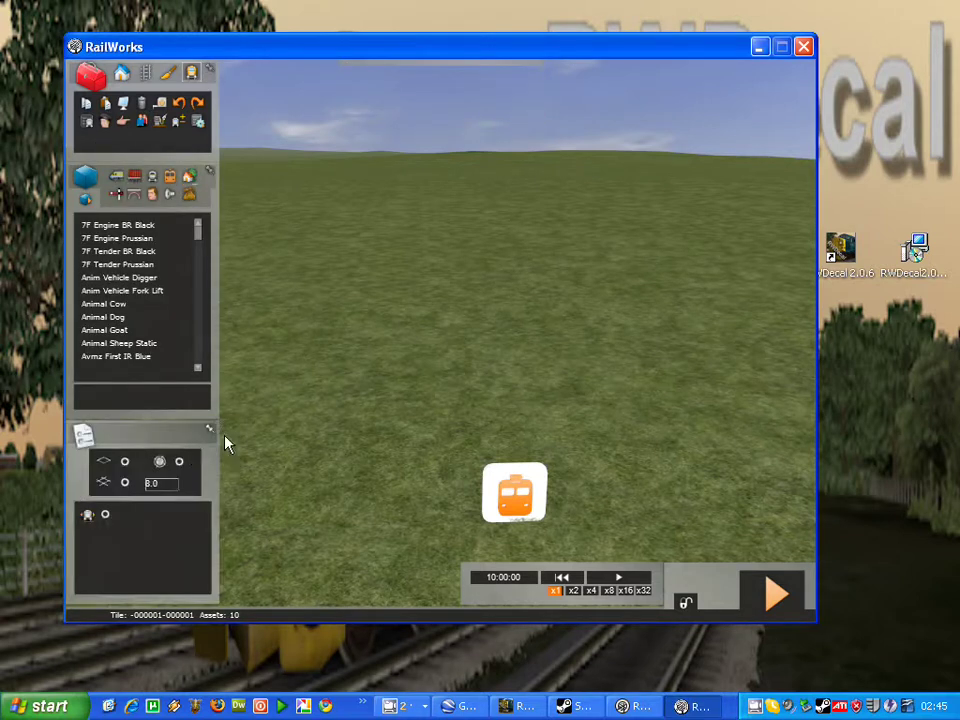
pyautogui.click(179, 461)
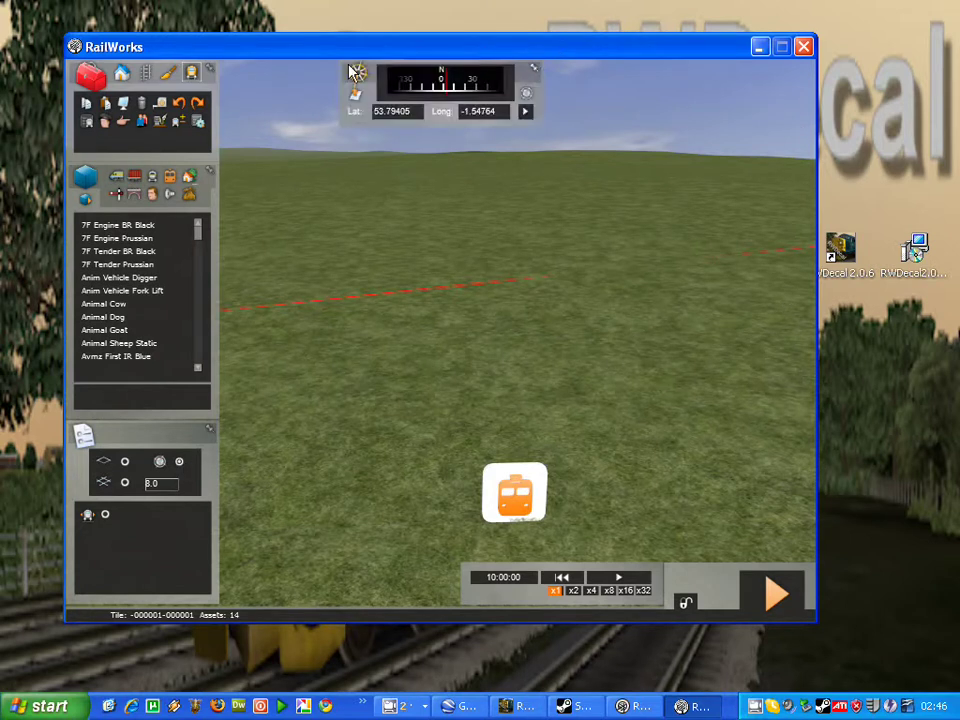
pyautogui.click(120, 74)
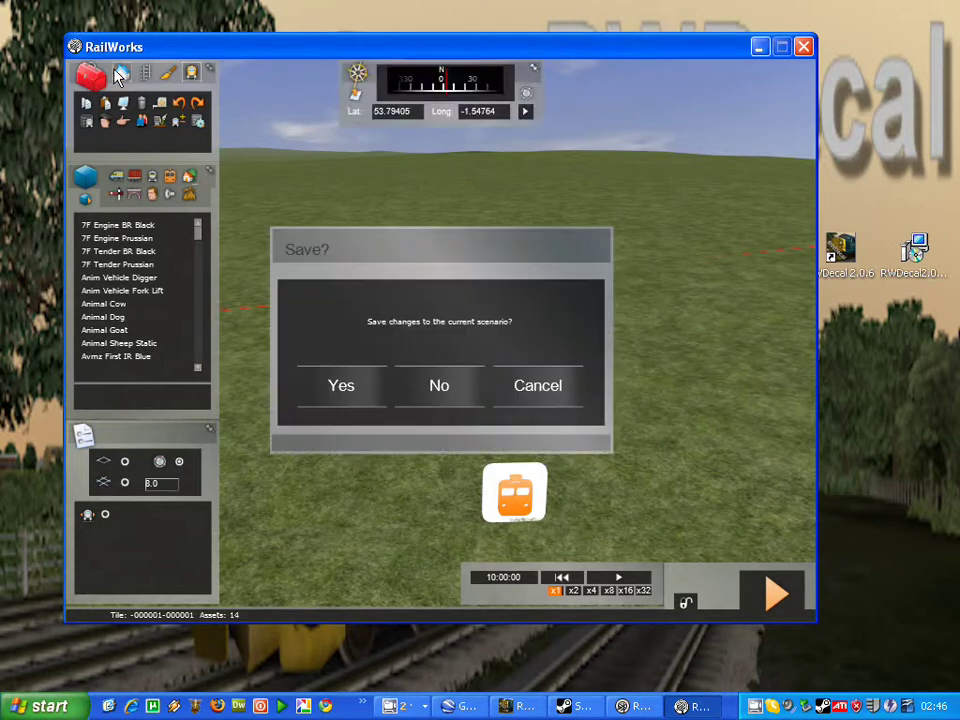
pyautogui.click(350, 385)
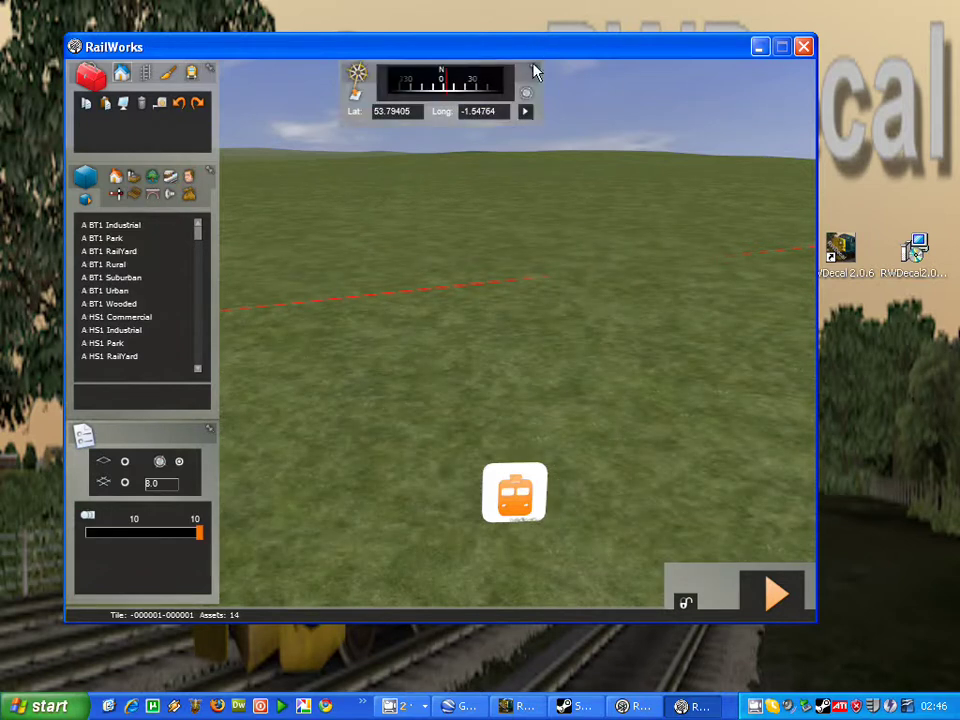
# Select marker 4 Due North Fix 150m Full LL in the route marker list
pyautogui.click(534, 70)
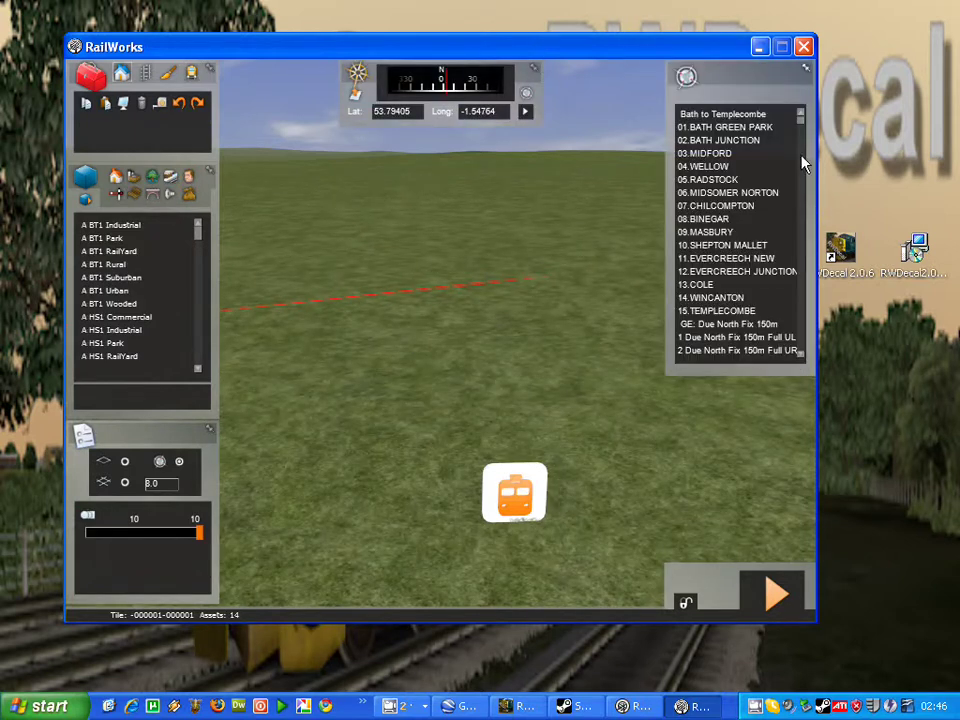
pyautogui.click(799, 355)
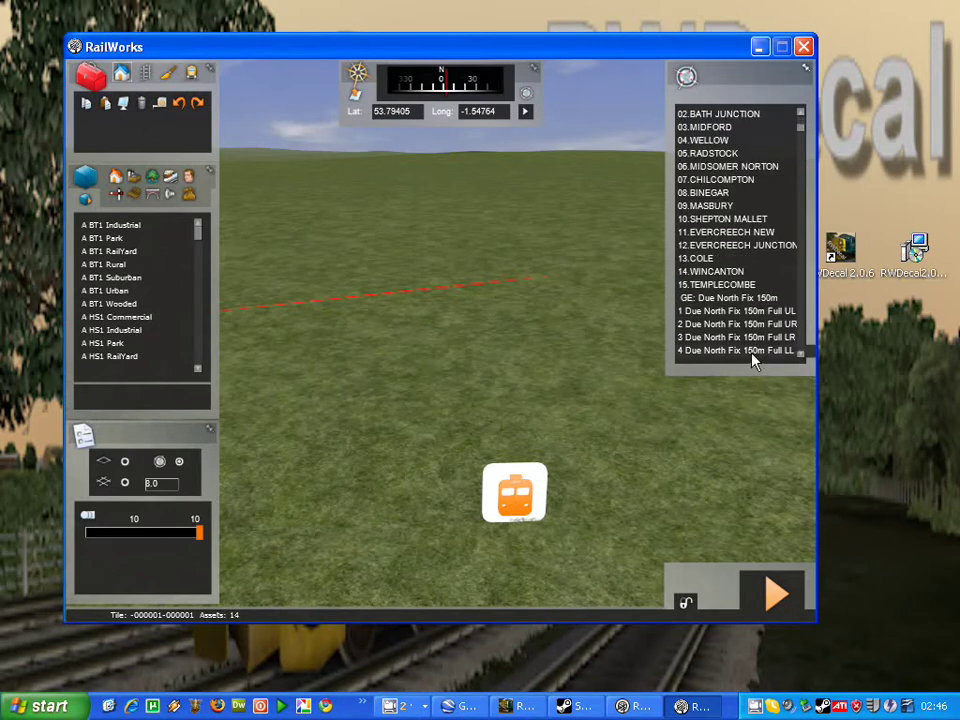
pyautogui.click(752, 352)
# Jump to the lower-left marker and scroll the object category holding the GE decals
pyautogui.click(525, 112)
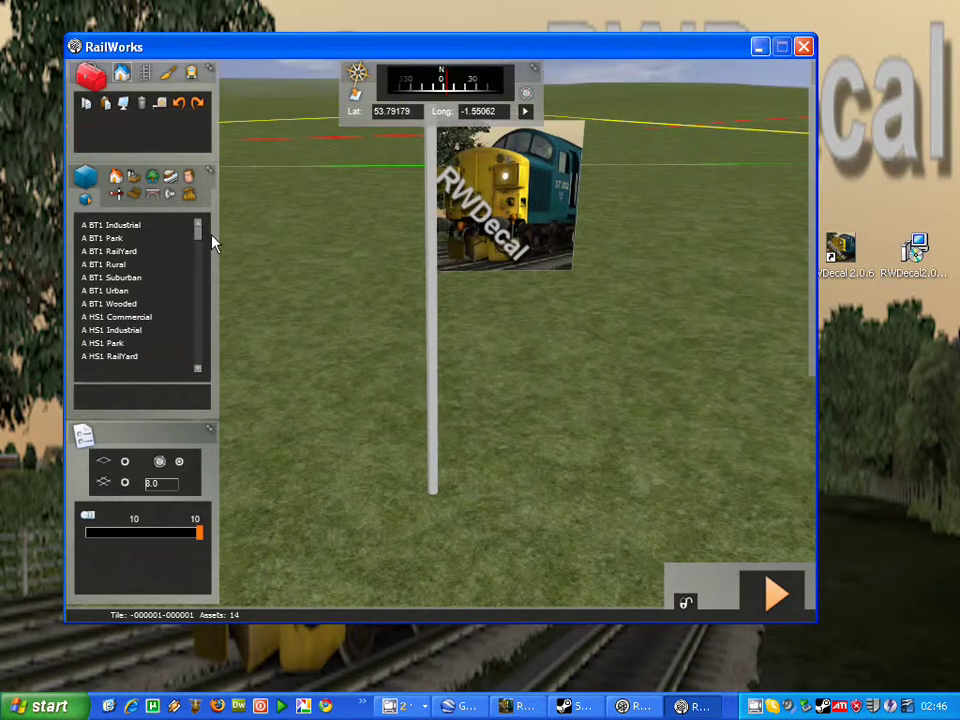
pyautogui.click(191, 196)
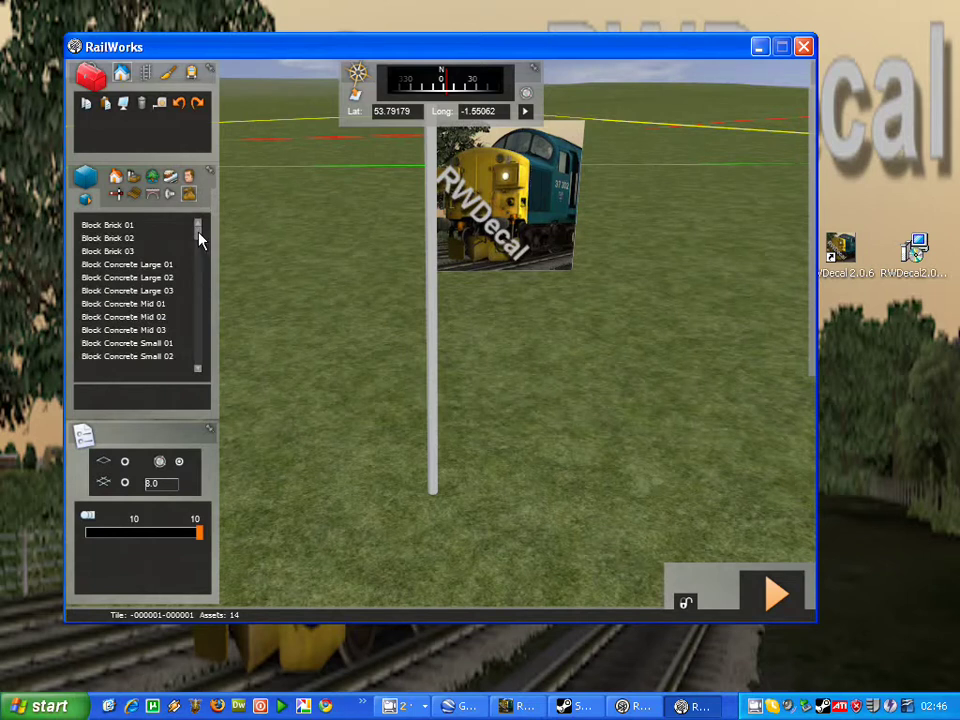
pyautogui.moveTo(199, 237); pyautogui.dragTo(197, 268)
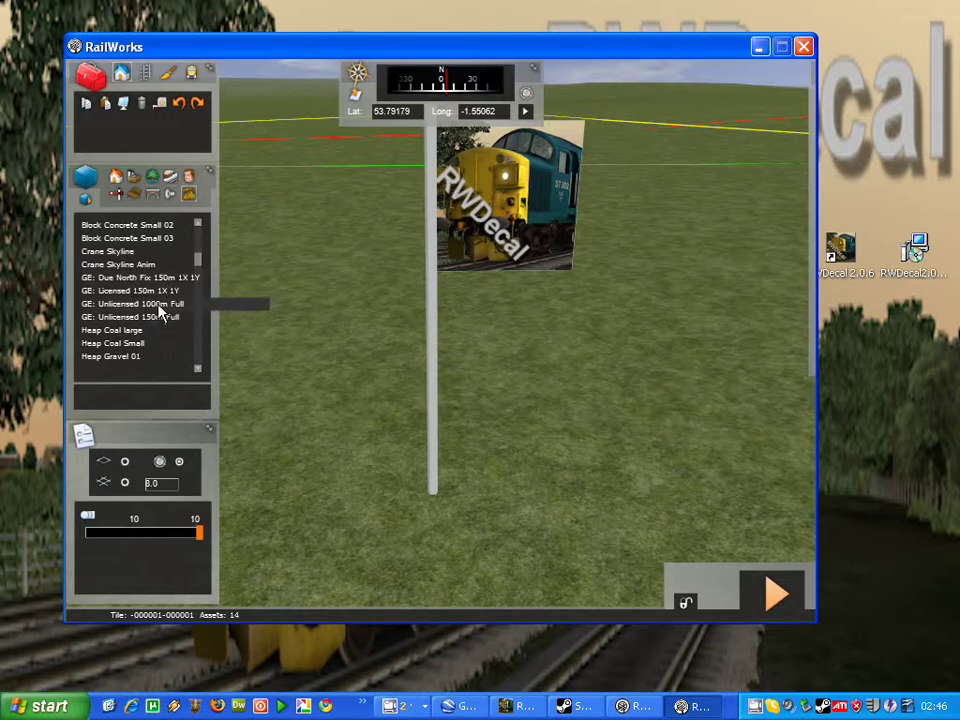
# Place GE: Unlicensed 1000m Full and drag its corner onto the marker flag
pyautogui.click(158, 304)
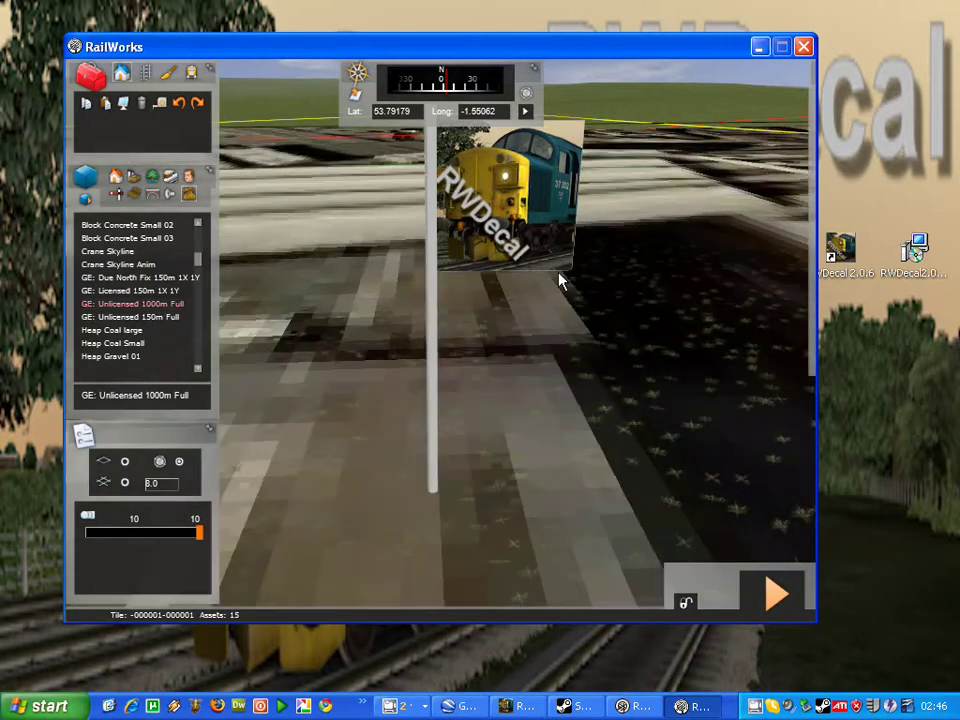
pyautogui.scroll(-5, 626, 264)
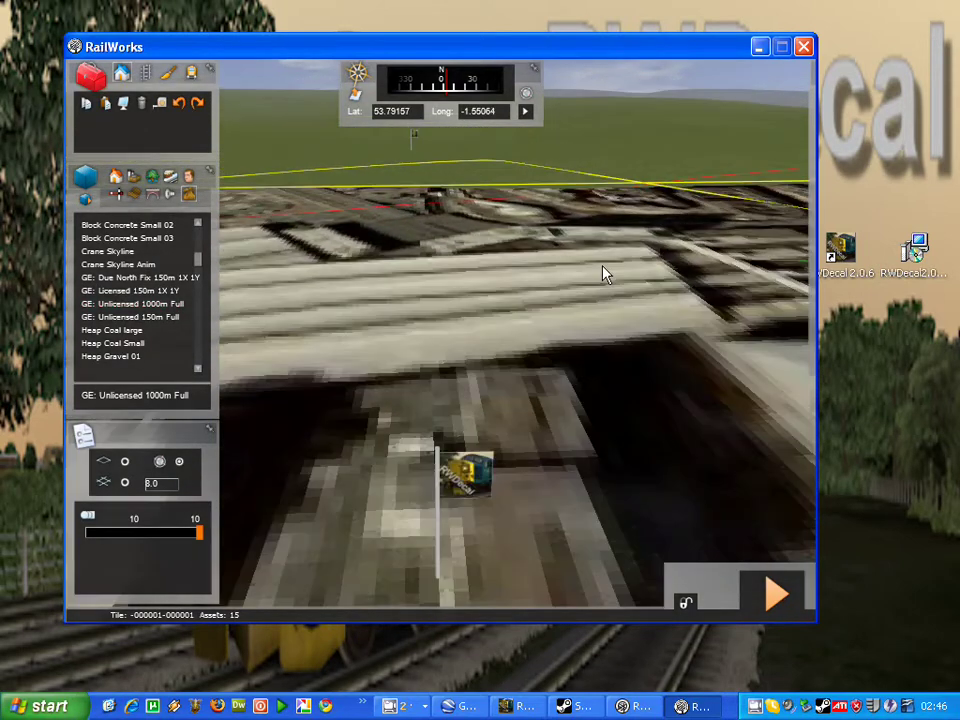
pyautogui.scroll(-3, 604, 272)
pyautogui.scroll(-3, 654, 399)
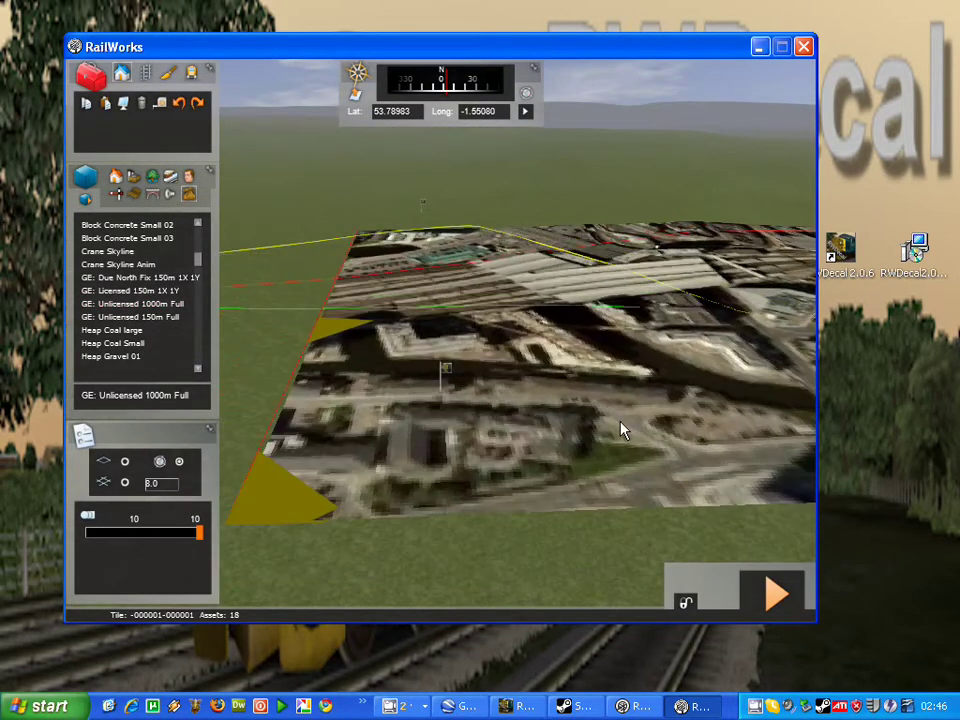
pyautogui.click(578, 375)
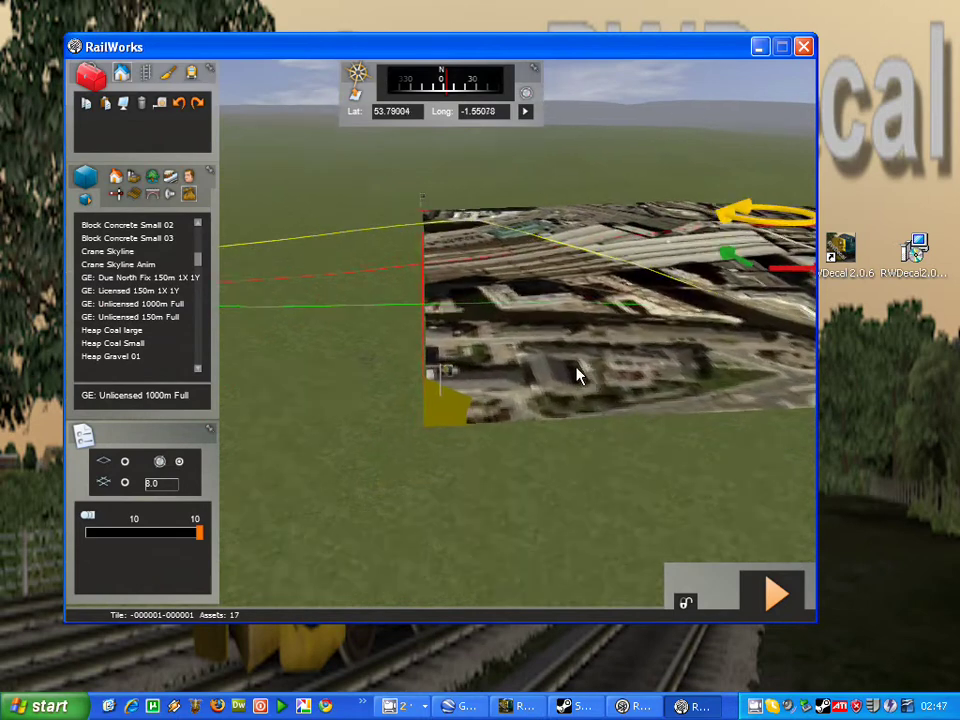
pyautogui.scroll(3, 576, 375)
pyautogui.scroll(3, 545, 380)
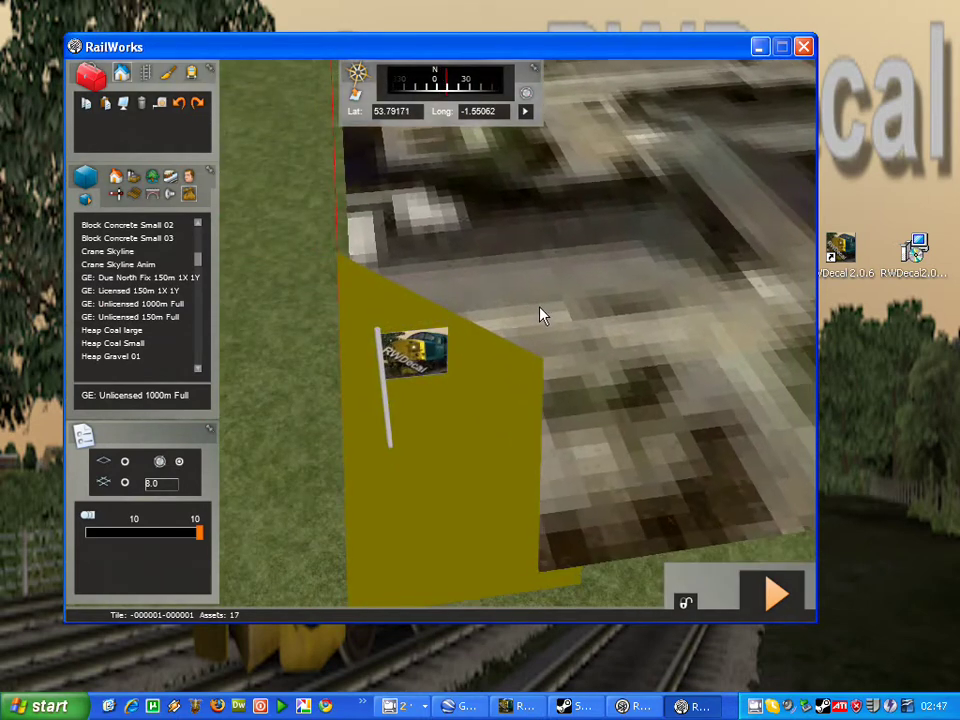
pyautogui.moveTo(641, 330); pyautogui.dragTo(667, 176)
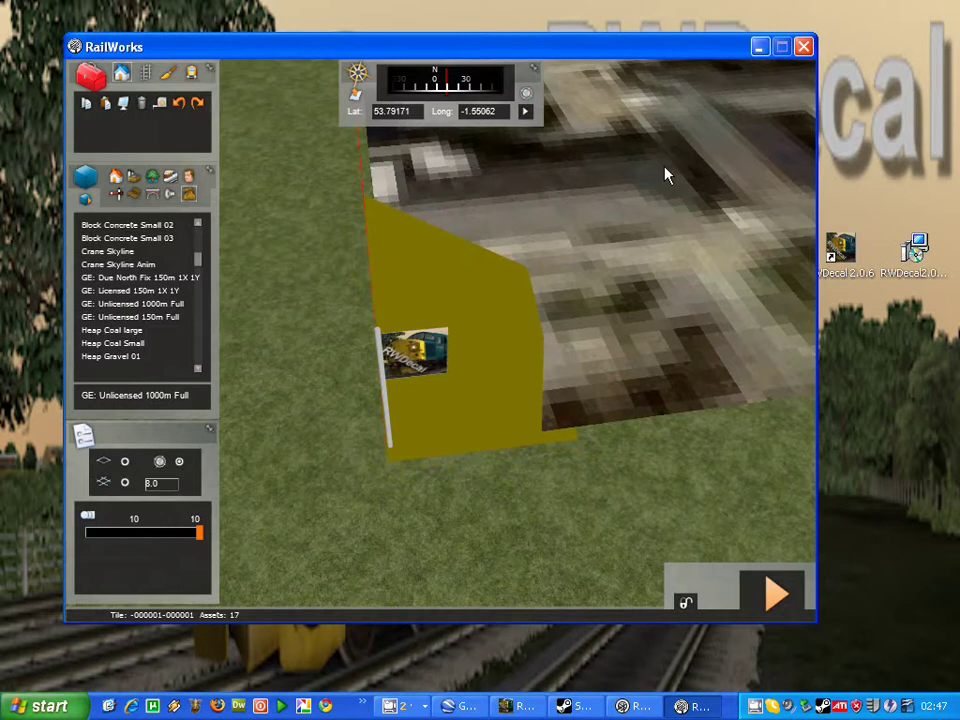
pyautogui.press('Delete')
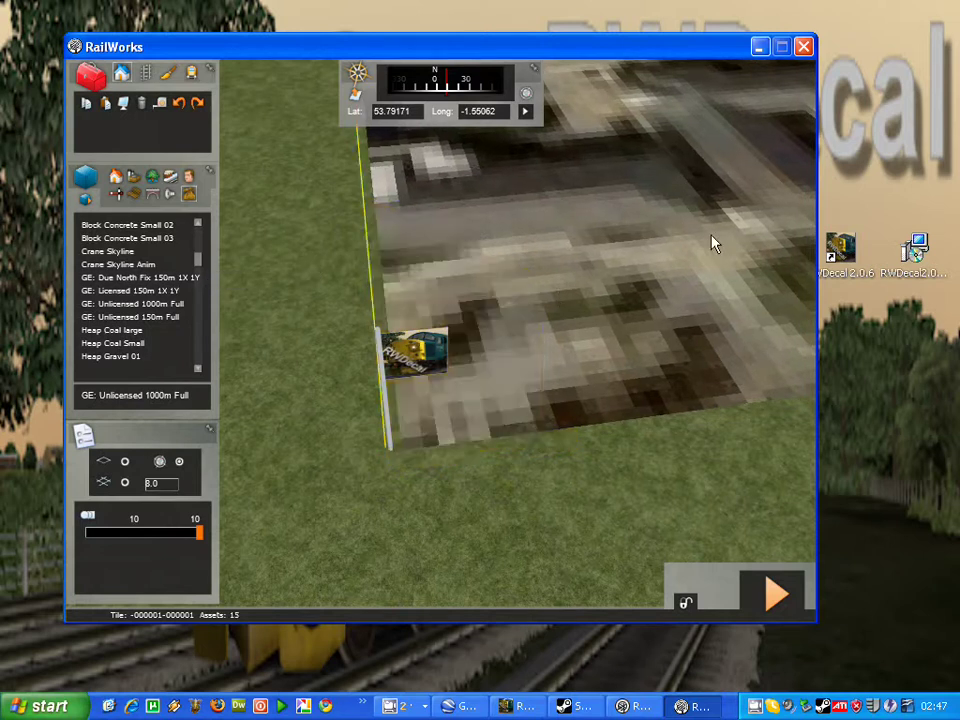
pyautogui.hotkey('ctrl', 'z')
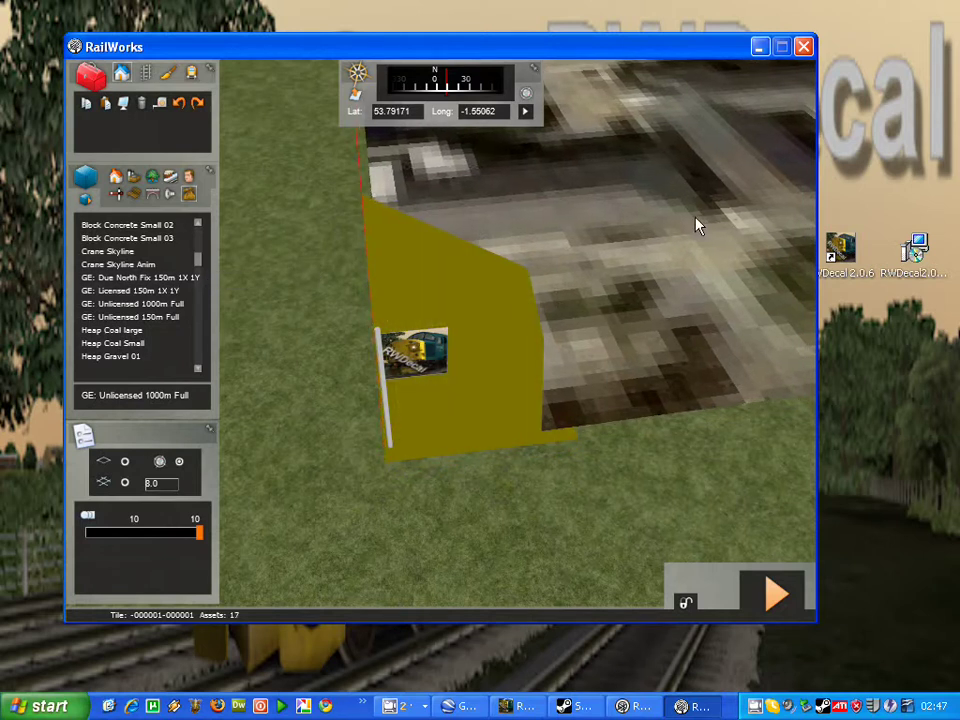
# Place trial GE: Licensed 150m 1X 1Y tiles, then delete the test tile
pyautogui.click(130, 290)
pyautogui.click(275, 300)
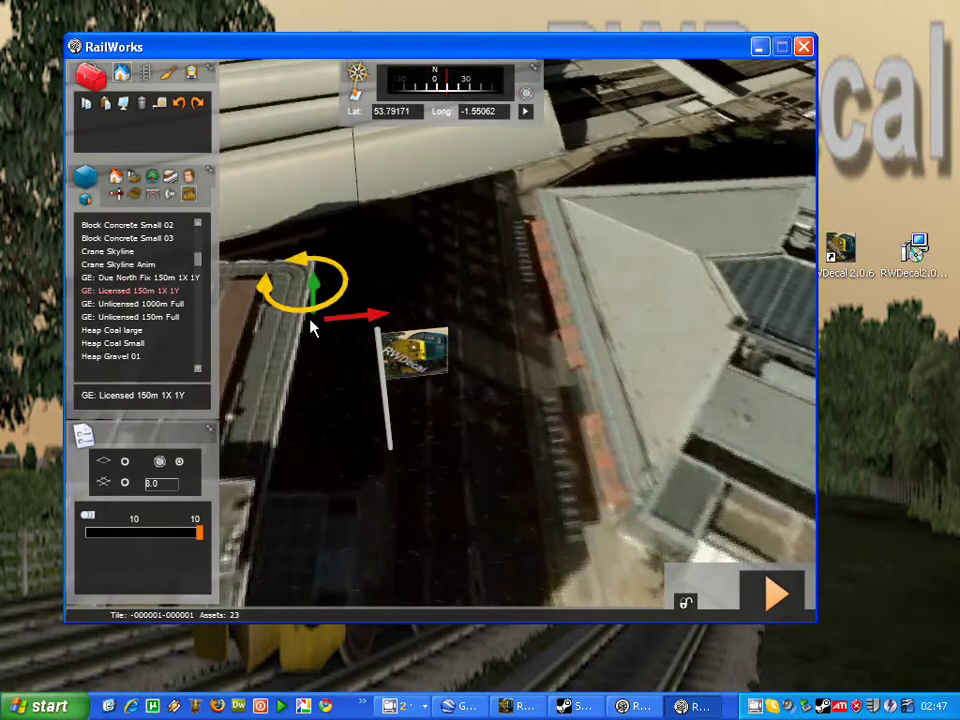
pyautogui.press('Escape')
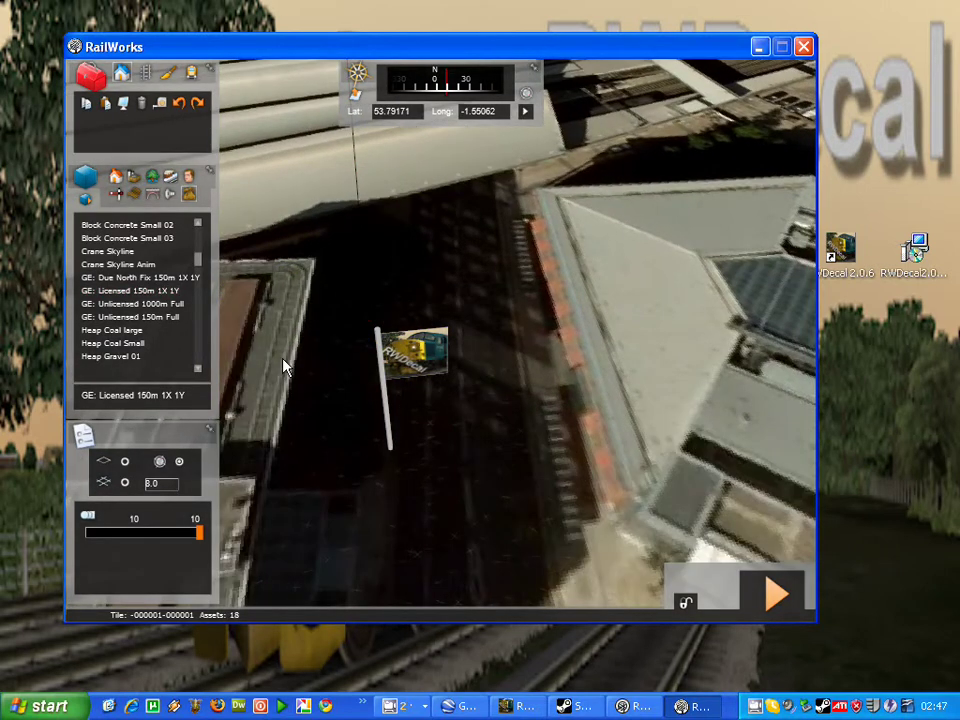
pyautogui.click(304, 365)
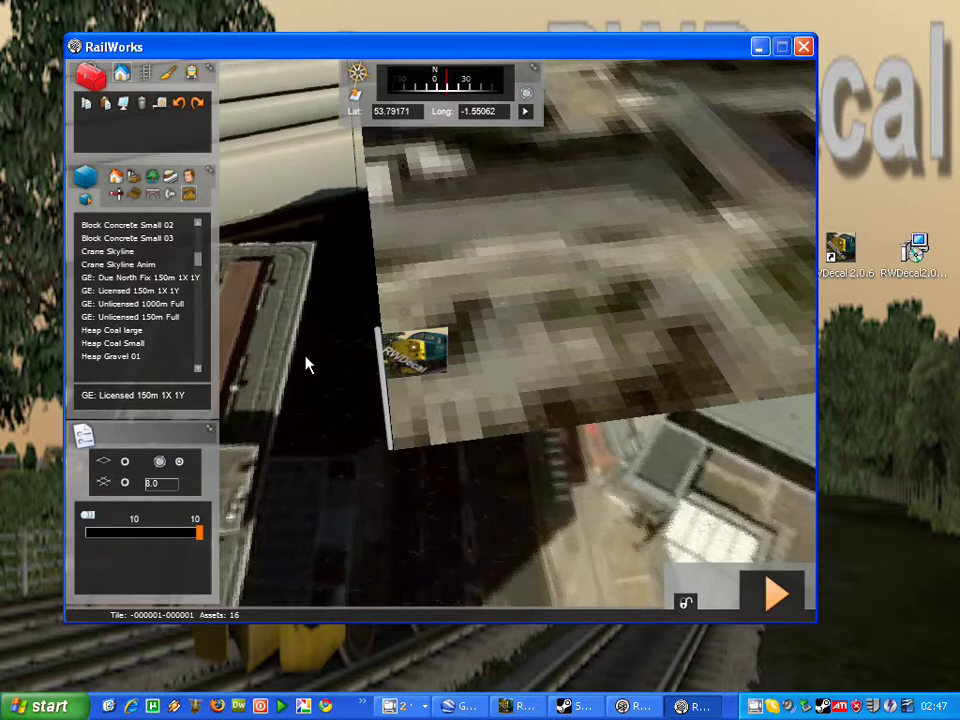
pyautogui.press('Delete')
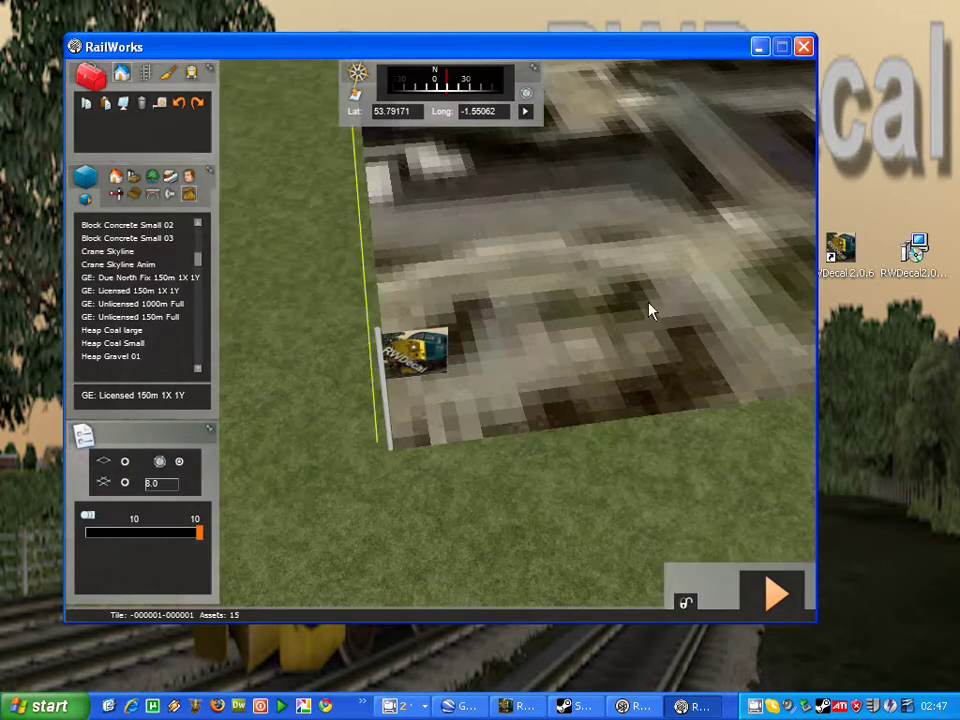
pyautogui.scroll(3, 485, 555)
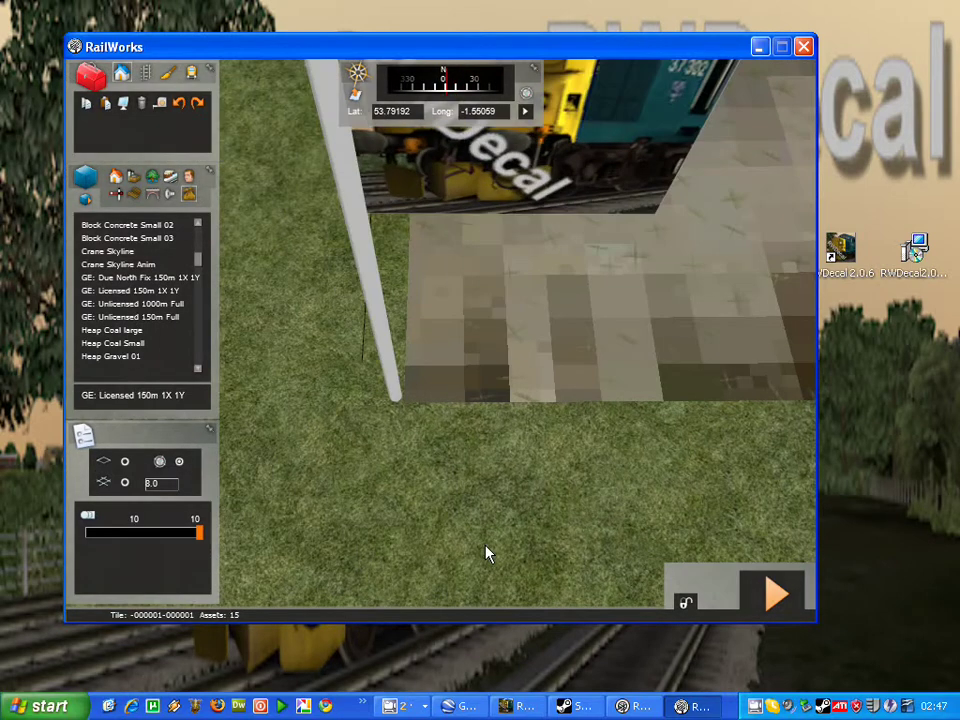
# Fly over the licensed 150m Leeds decal and look down on it facing north
pyautogui.scroll(3, 485, 555)
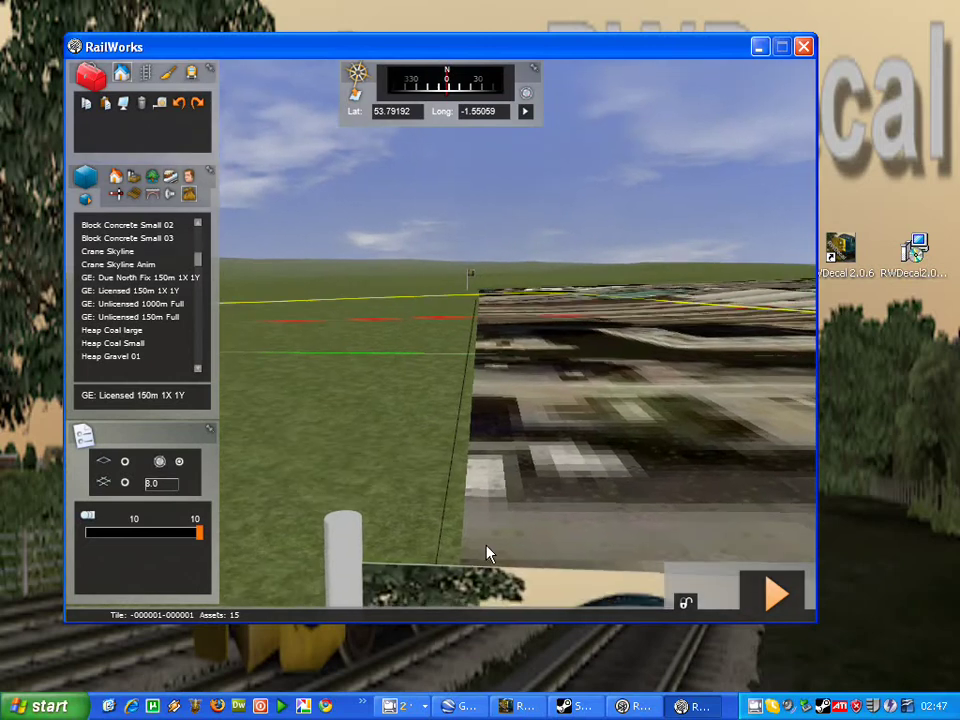
pyautogui.press('Up')
pyautogui.press('Up')
pyautogui.press('Up')
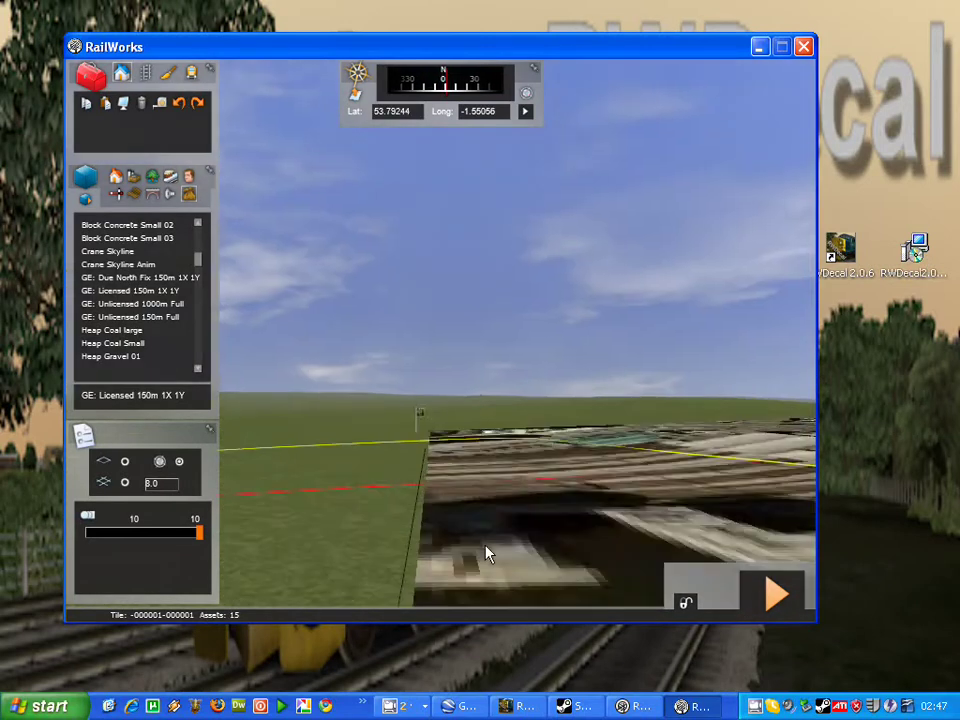
pyautogui.press('Down')
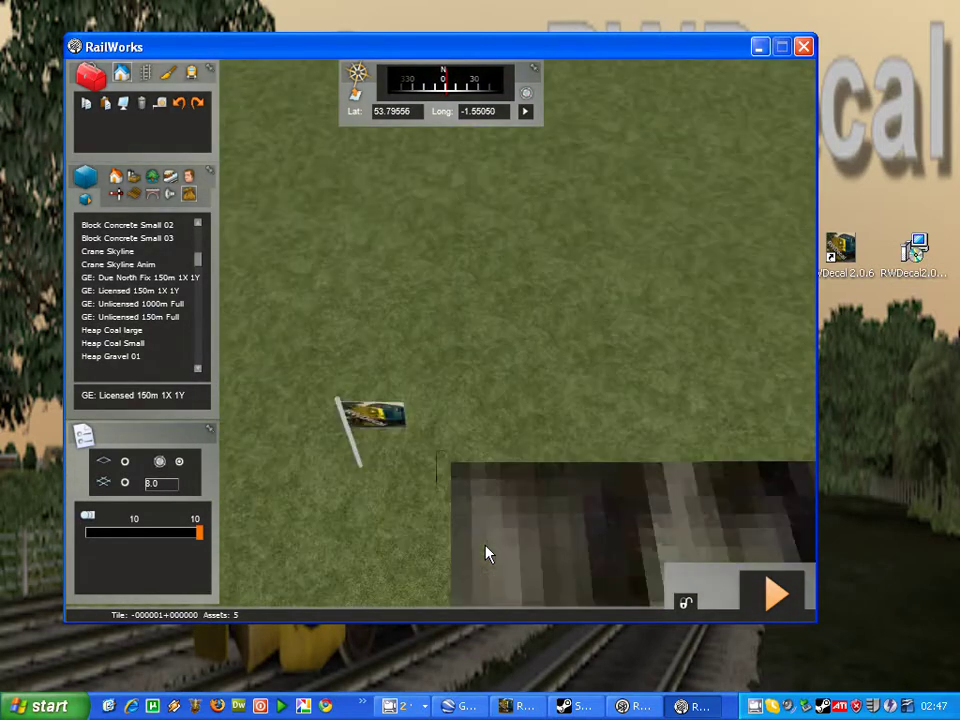
pyautogui.press('Down')
pyautogui.press('Right')
pyautogui.press('Right')
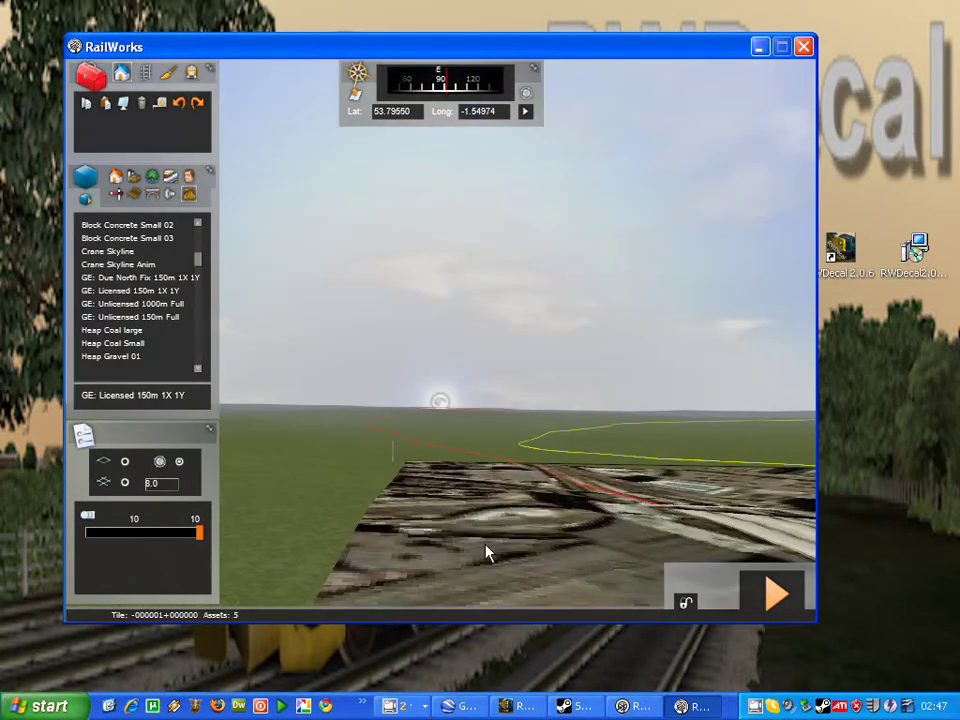
pyautogui.press('Right')
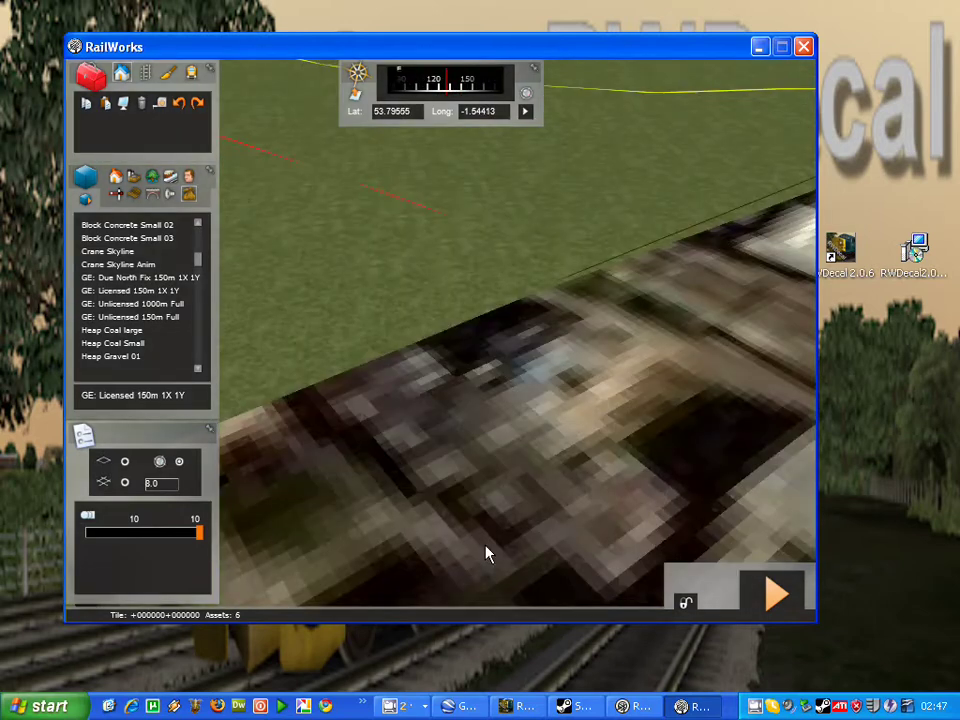
pyautogui.press('Right')
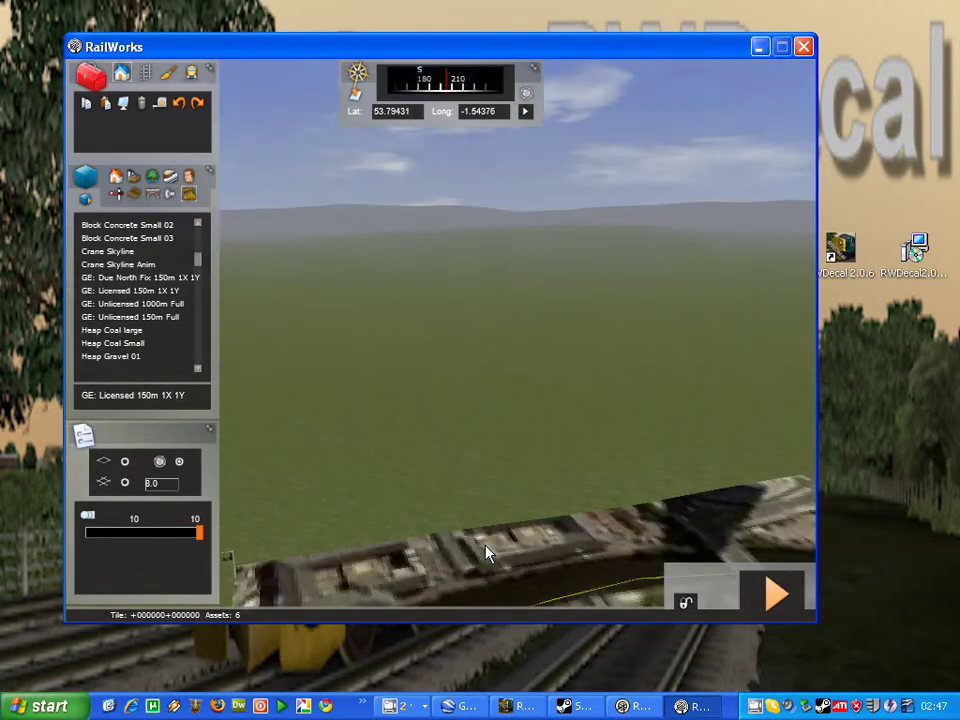
pyautogui.press('Right')
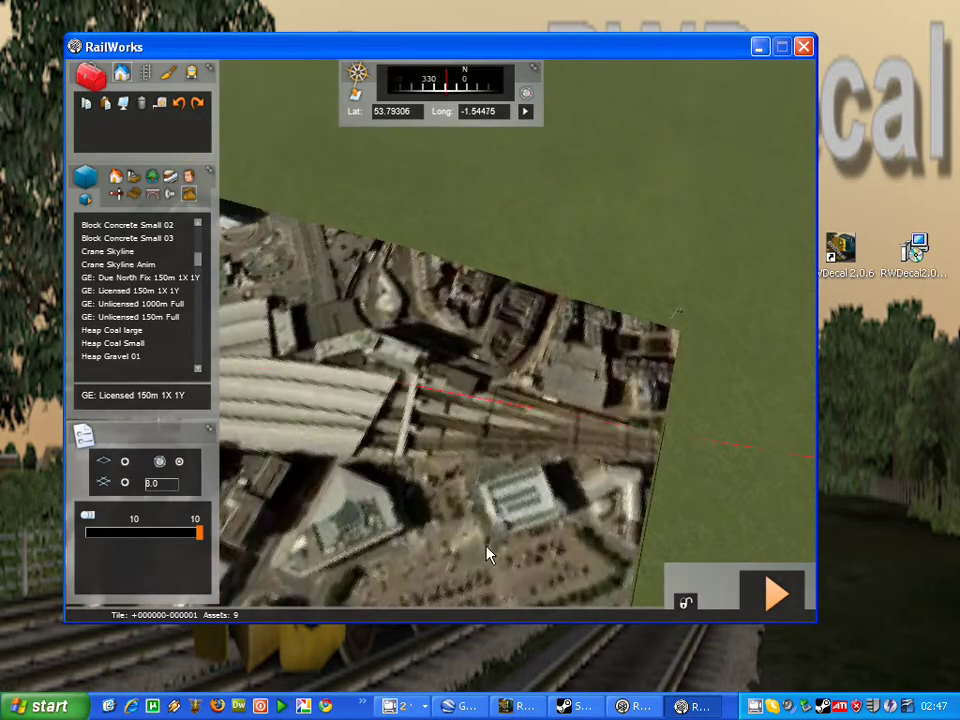
pyautogui.scroll(-3, 487, 553)
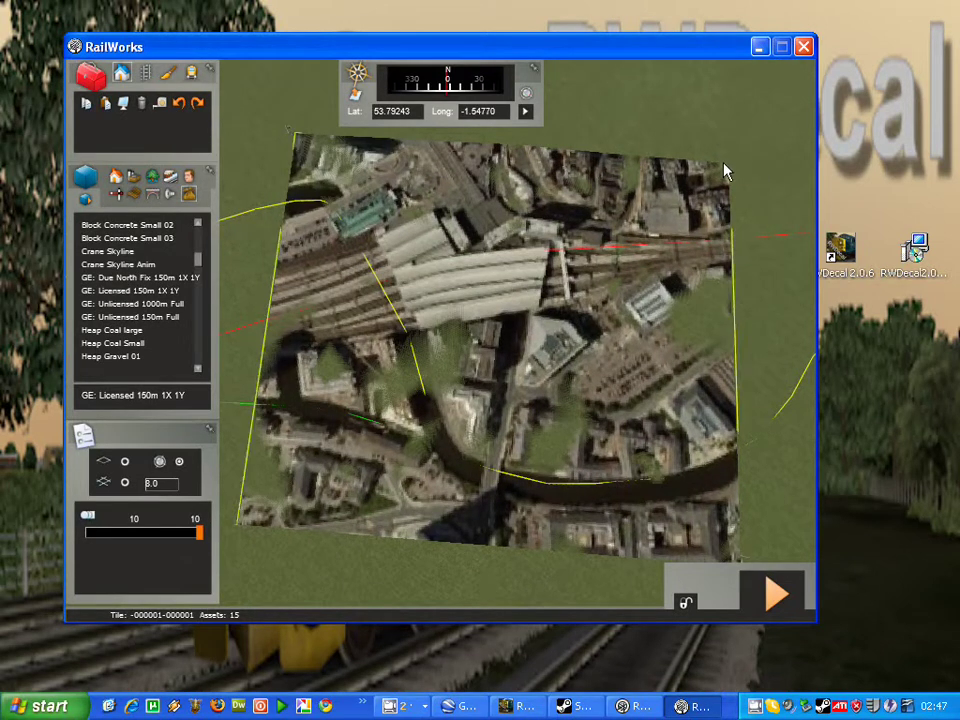
# Select the aerial tile and nudge it slightly up and left with the move handles
pyautogui.press('Up')
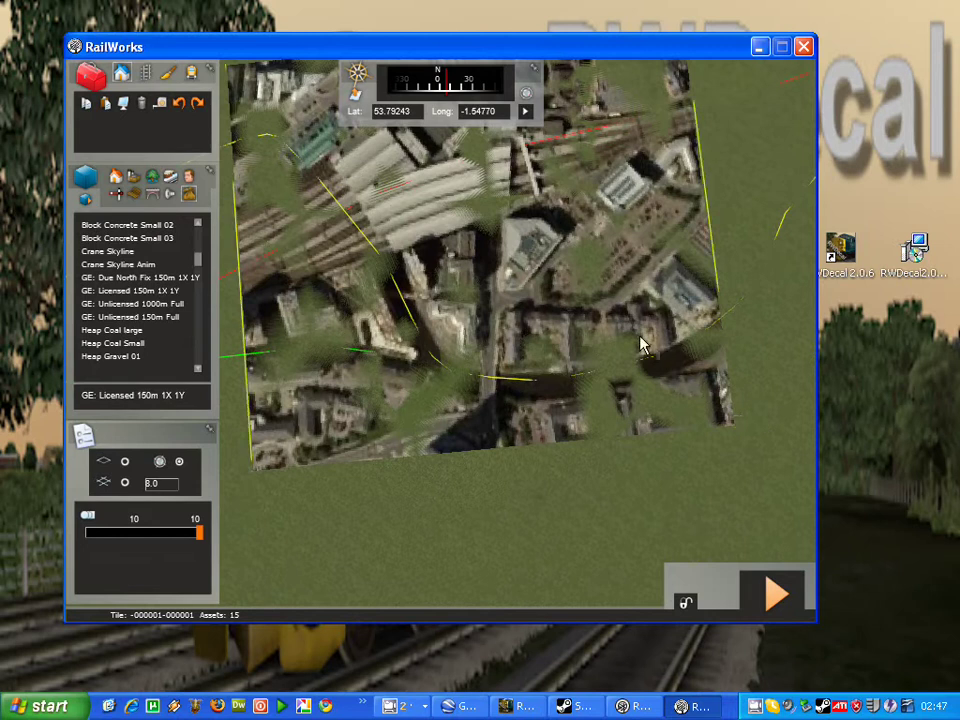
pyautogui.scroll(3, 637, 337)
pyautogui.click(481, 246)
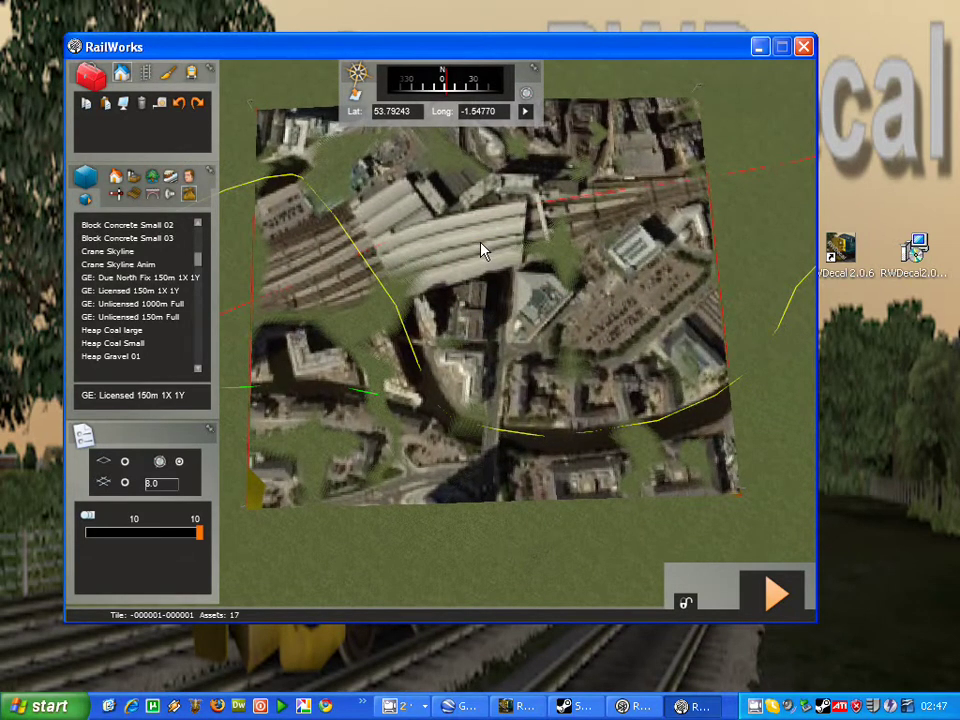
pyautogui.click(477, 356)
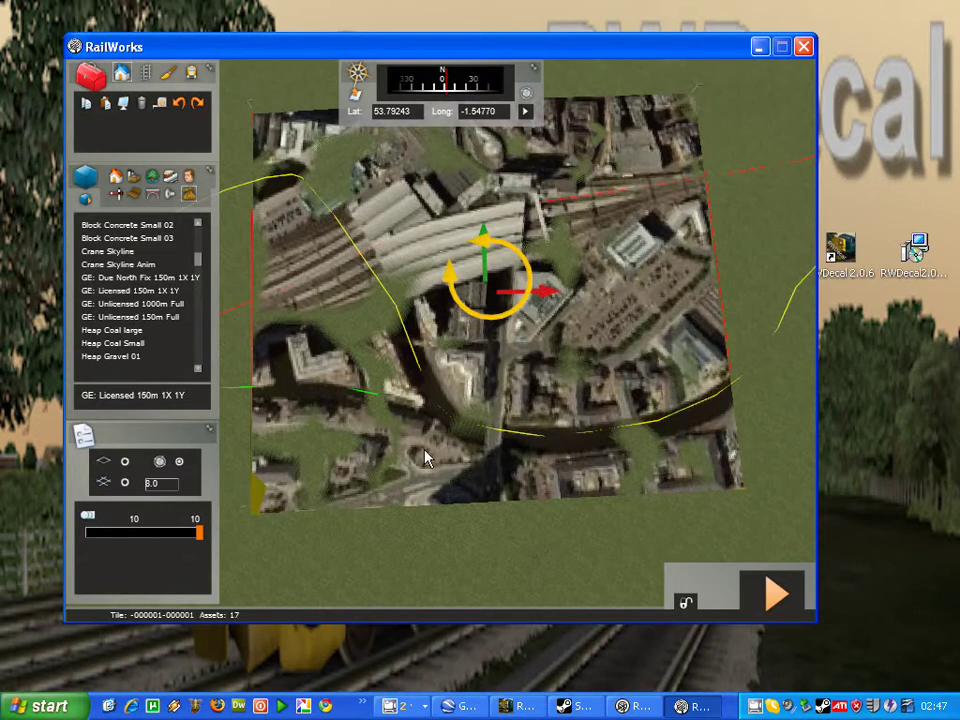
pyautogui.moveTo(430, 455); pyautogui.dragTo(415, 441)
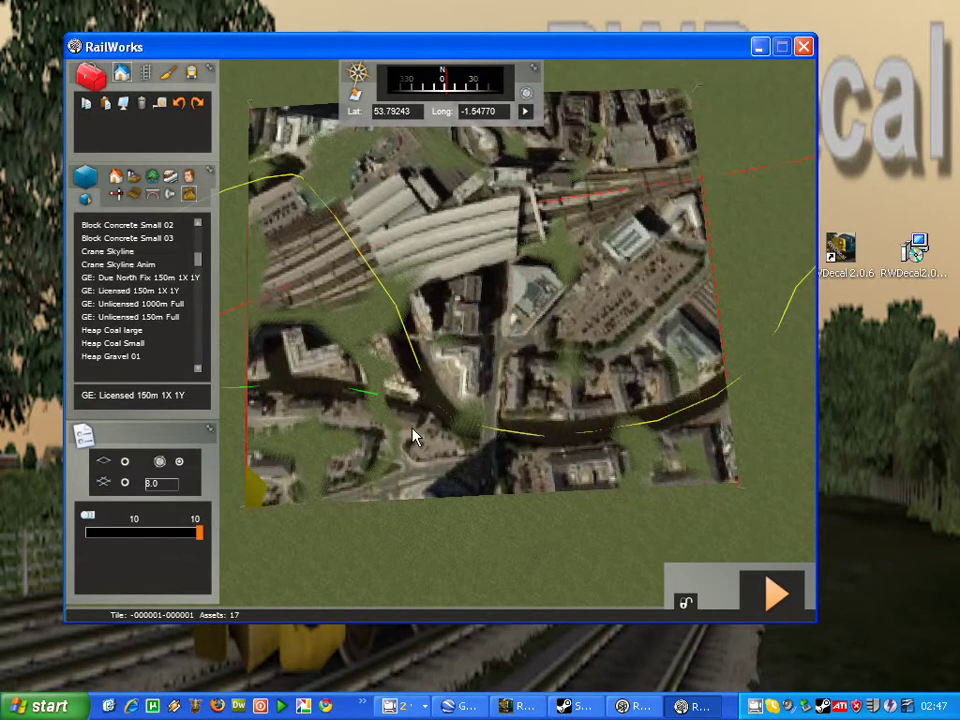
pyautogui.click(415, 441)
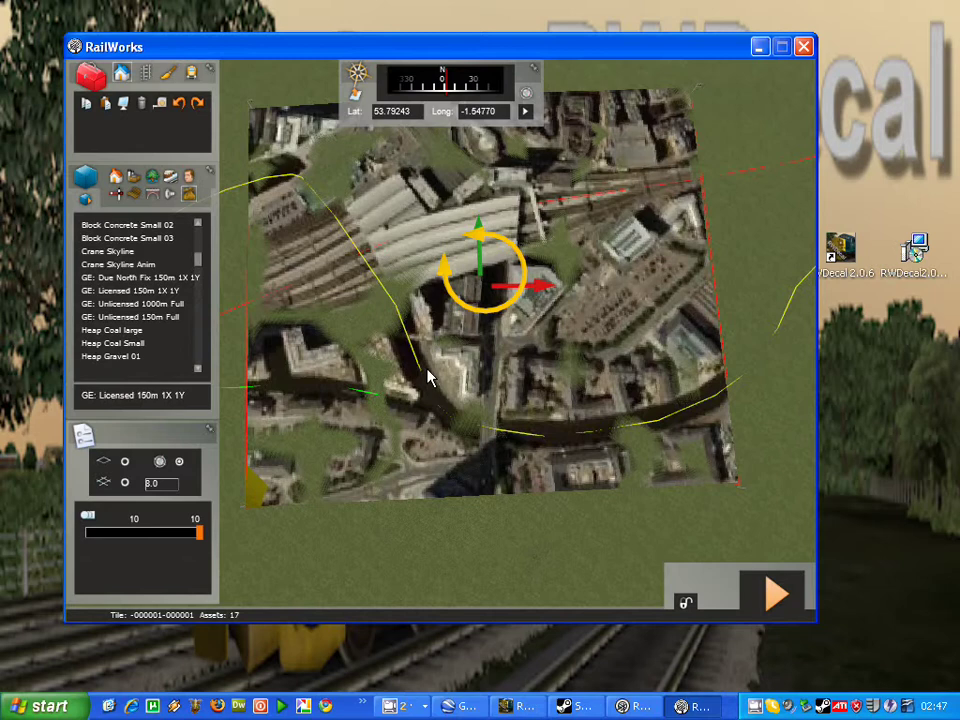
# Zoom in to check the tile's placement, then delete the selected object
pyautogui.scroll(3, 456, 270)
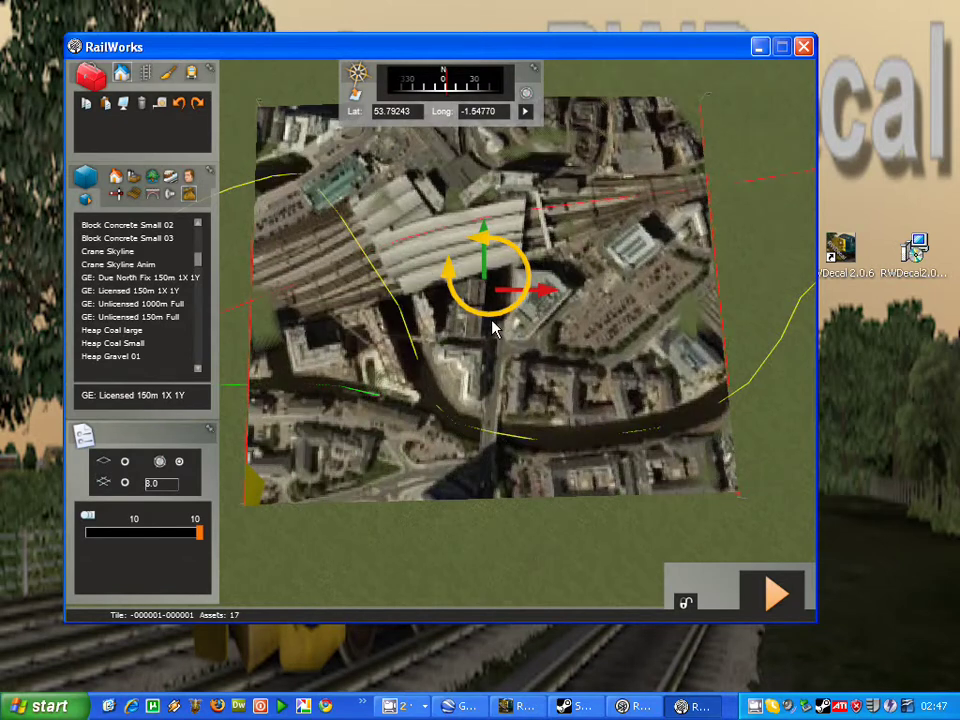
pyautogui.scroll(3, 492, 330)
pyautogui.scroll(2, 492, 330)
pyautogui.scroll(-2, 492, 330)
pyautogui.scroll(-2, 492, 330)
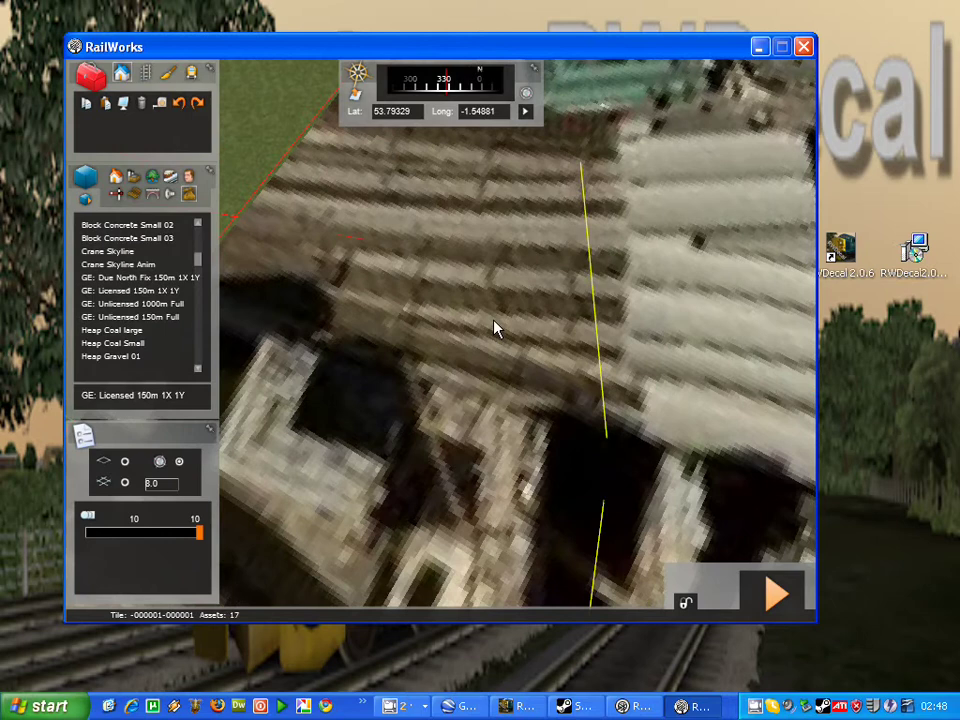
pyautogui.scroll(-2, 492, 330)
pyautogui.scroll(-2, 493, 328)
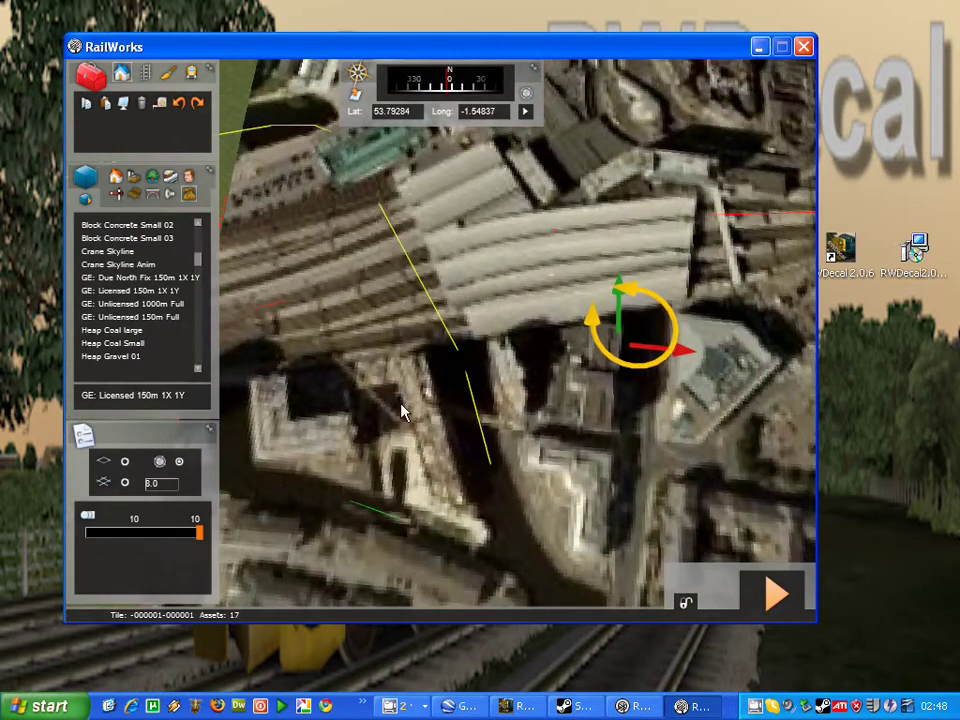
pyautogui.press('Delete')
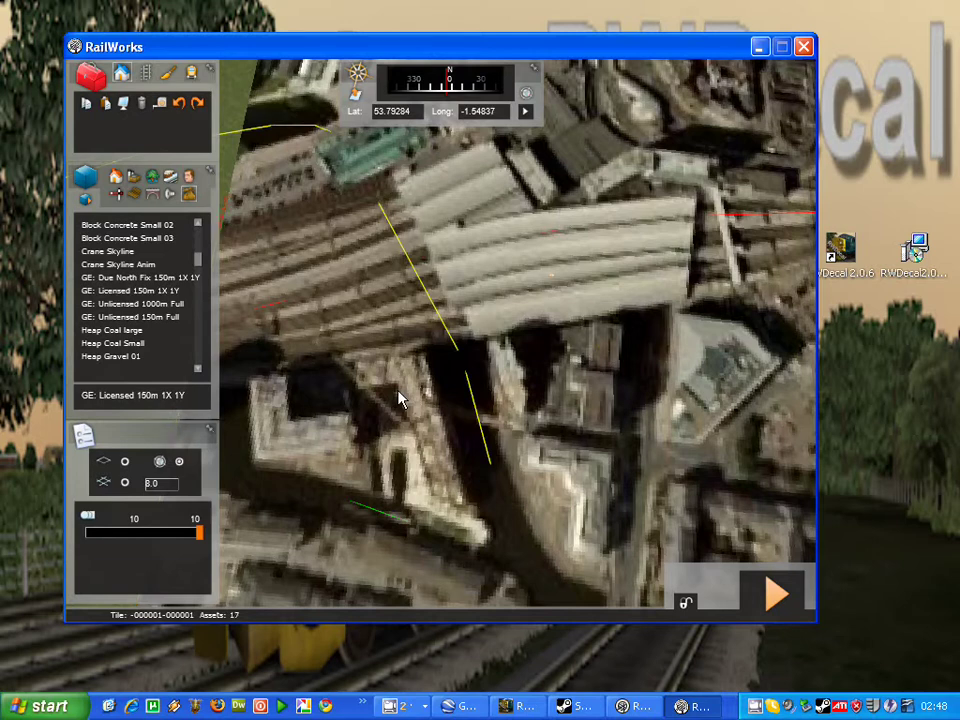
# Delete the aerial decal and jump back to marker 4 Due North Fix 150m Full LL
pyautogui.press('Delete')
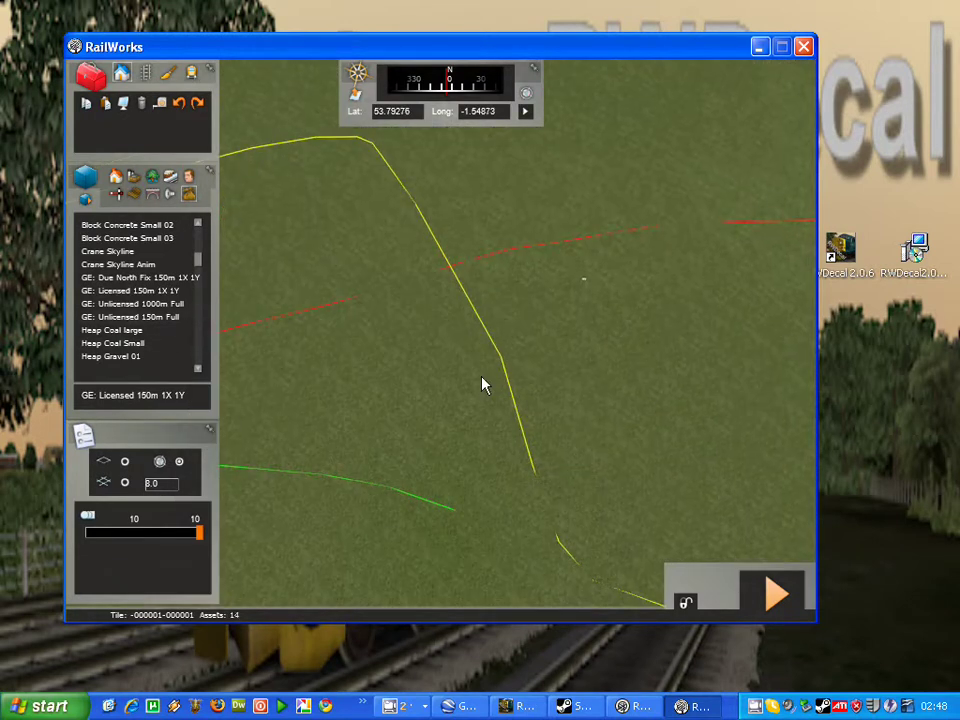
pyautogui.moveTo(482, 386); pyautogui.dragTo(478, 399)
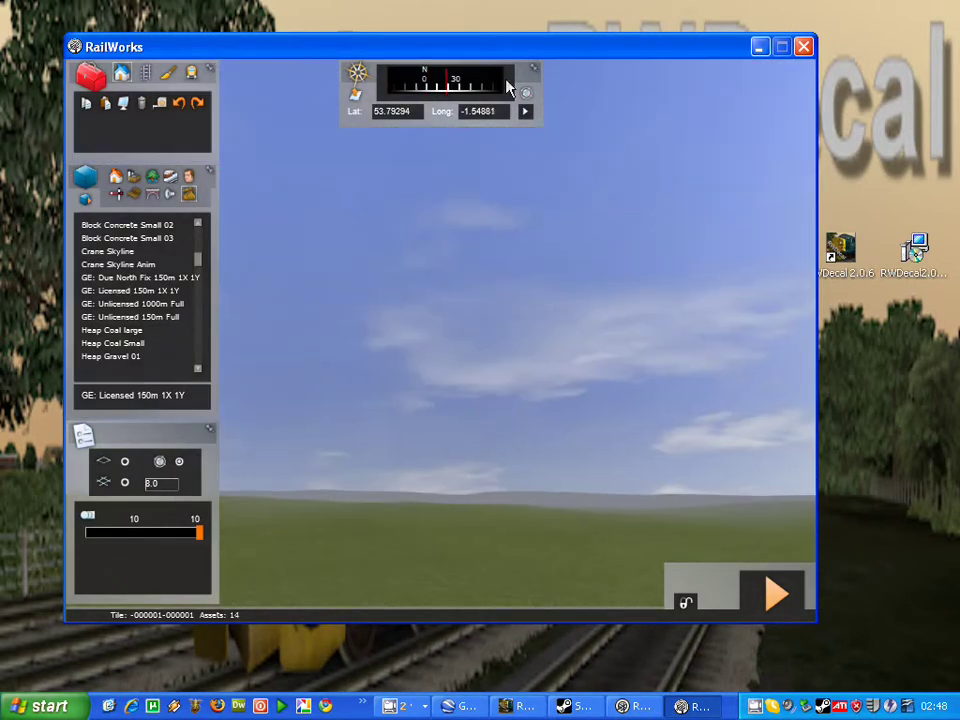
pyautogui.click(527, 95)
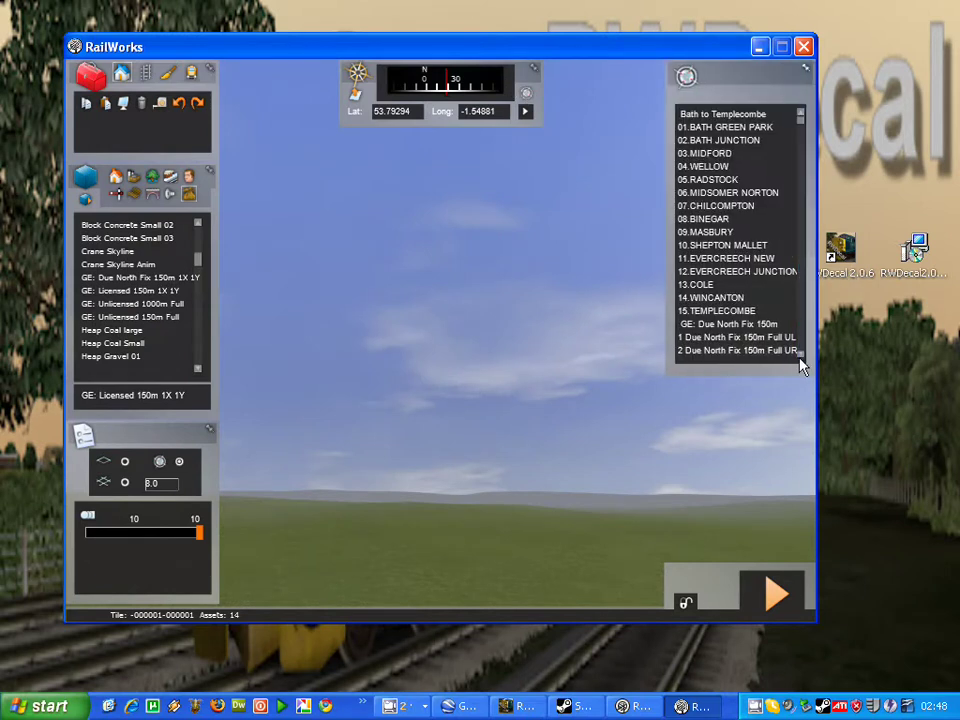
pyautogui.click(800, 353)
pyautogui.click(800, 353)
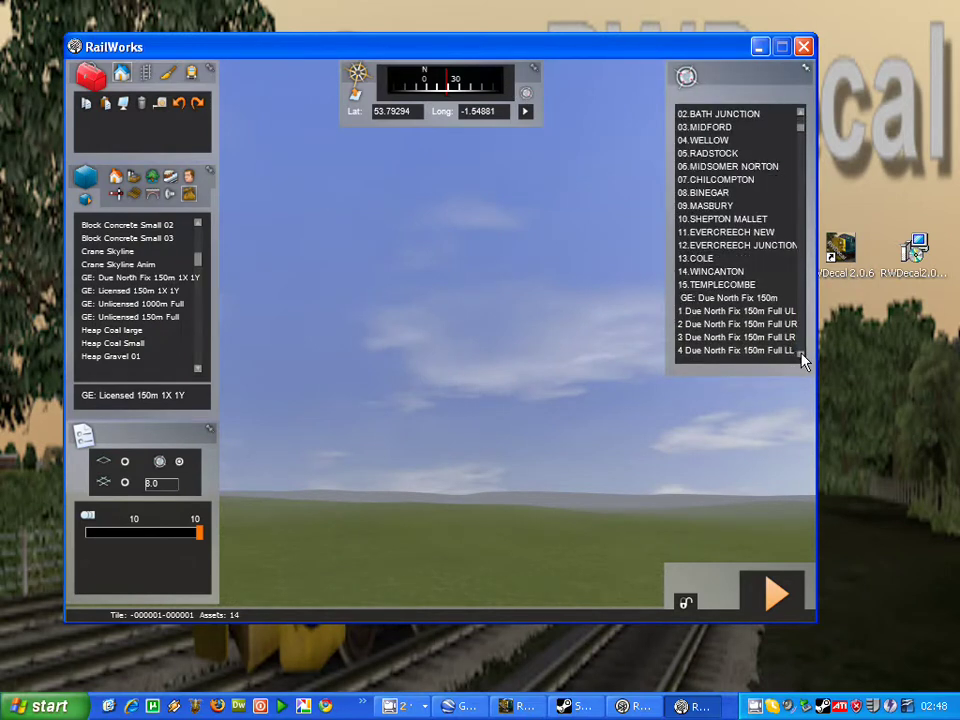
pyautogui.click(776, 349)
pyautogui.click(525, 111)
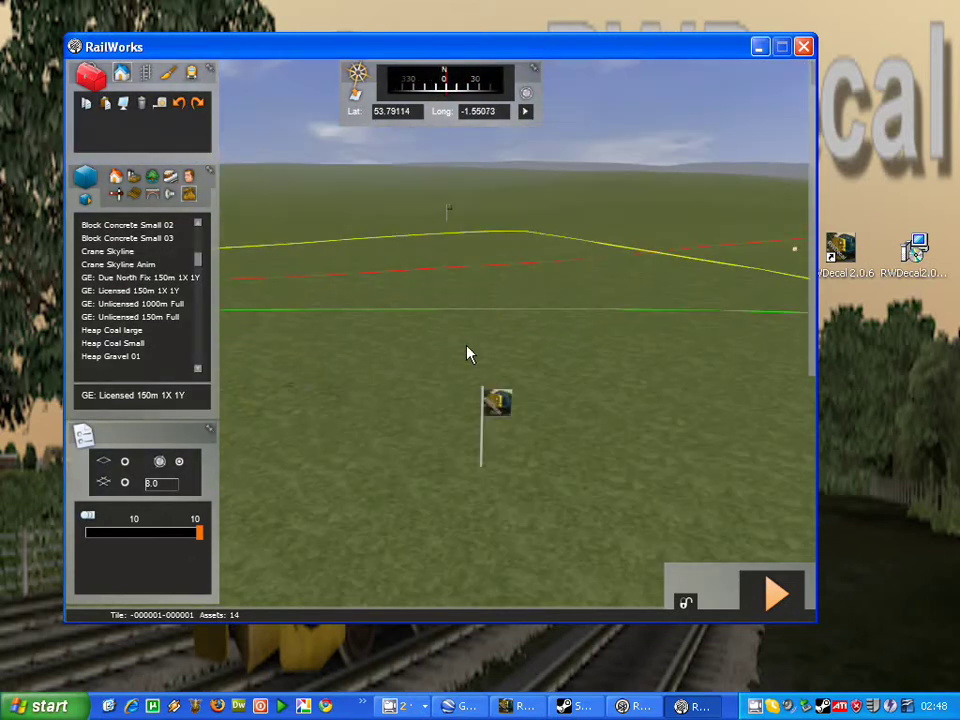
# Place GE: Unlicensed 150m Full with its corner lined up on the corner flag
pyautogui.click(135, 317)
pyautogui.click(530, 311)
pyautogui.click(530, 311)
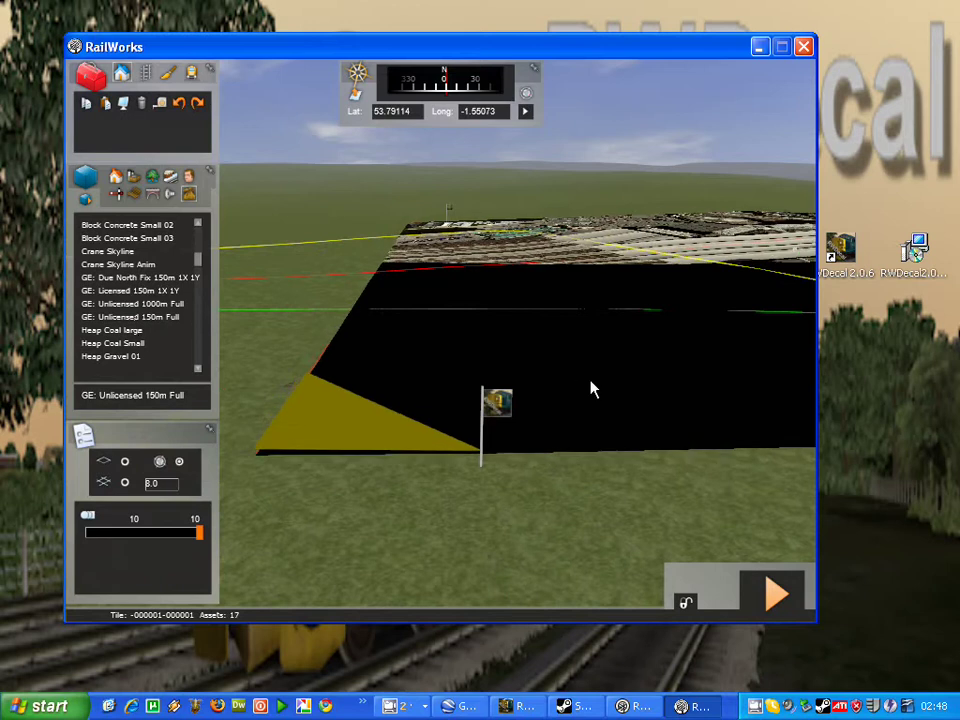
pyautogui.moveTo(667, 383); pyautogui.dragTo(685, 416)
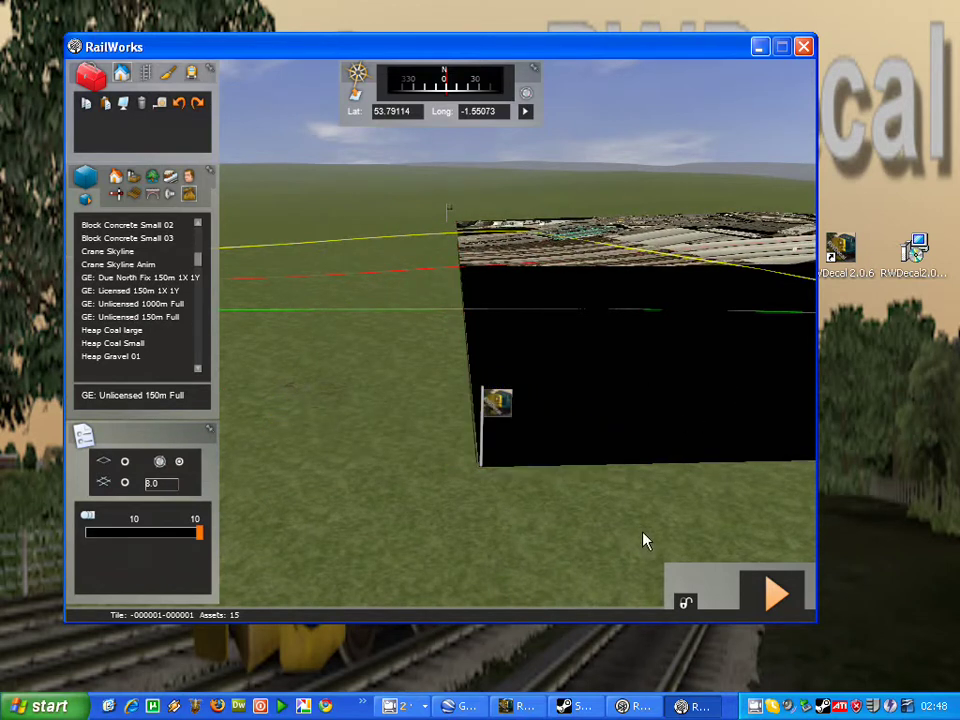
pyautogui.moveTo(685, 416); pyautogui.dragTo(722, 590)
# Fly over the station tracks and roofs toward the black area at the decal edge
pyautogui.press('Up')
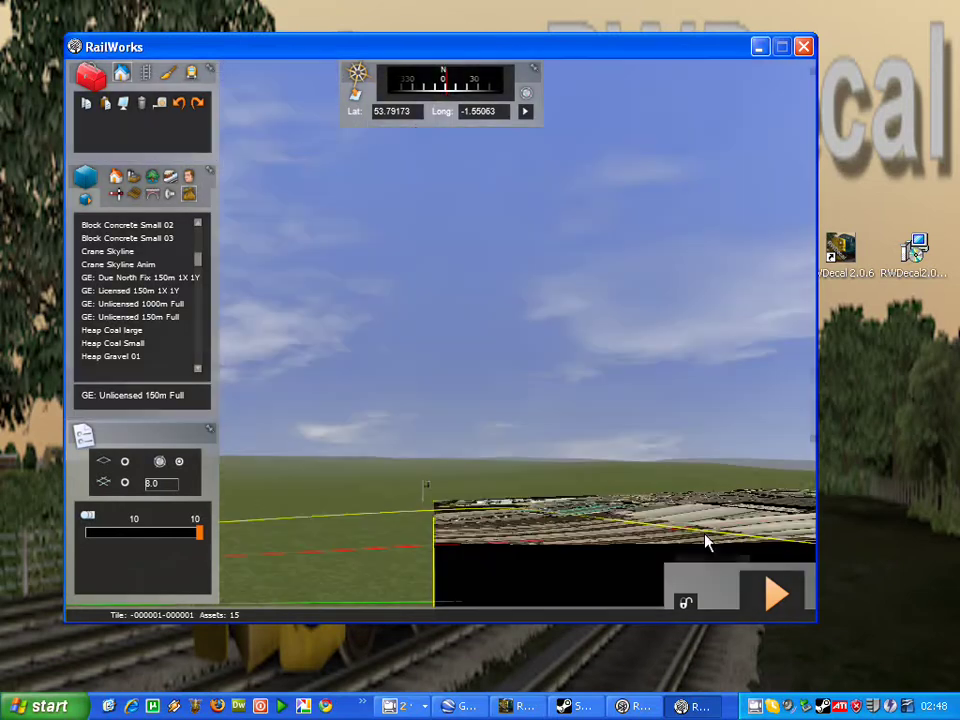
pyautogui.press('Down')
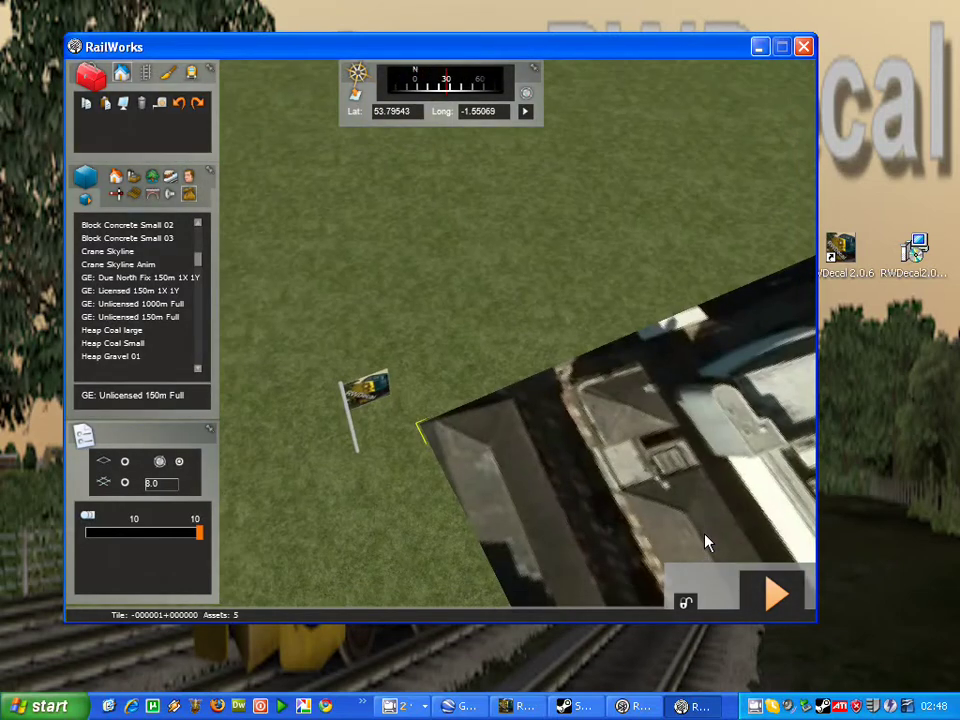
pyautogui.press('Left')
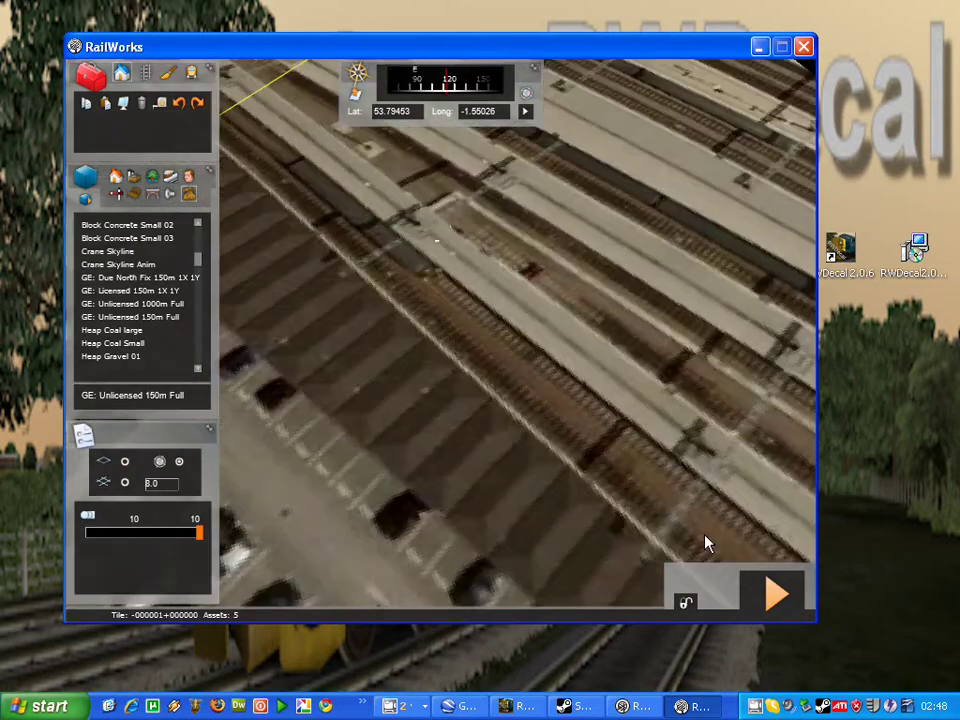
pyautogui.press('Down')
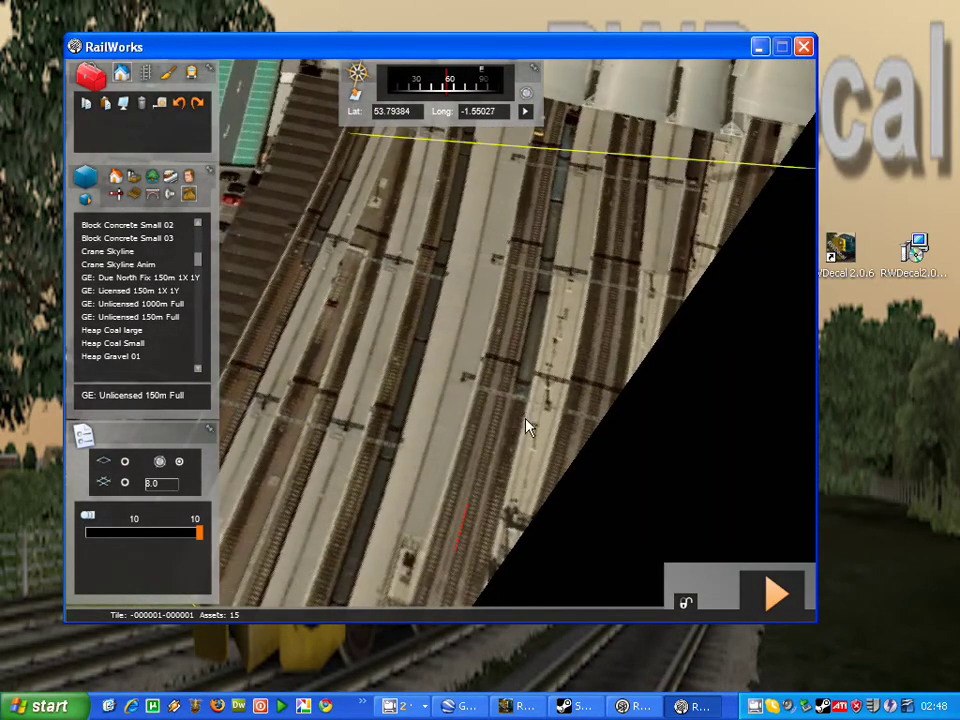
pyautogui.press('Down')
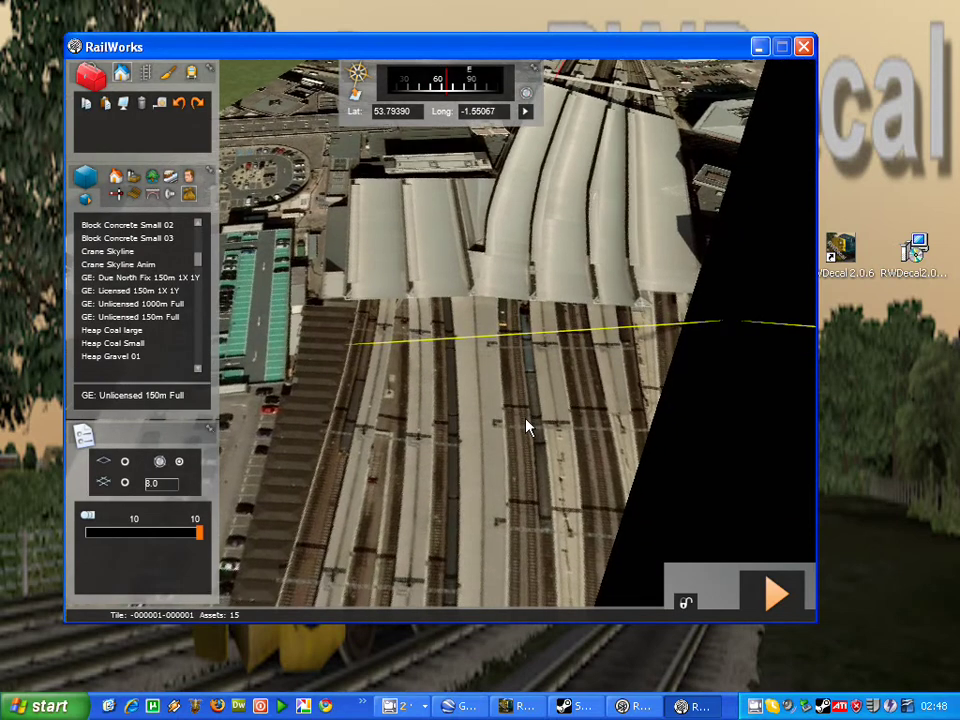
pyautogui.press('Down')
pyautogui.press('Down')
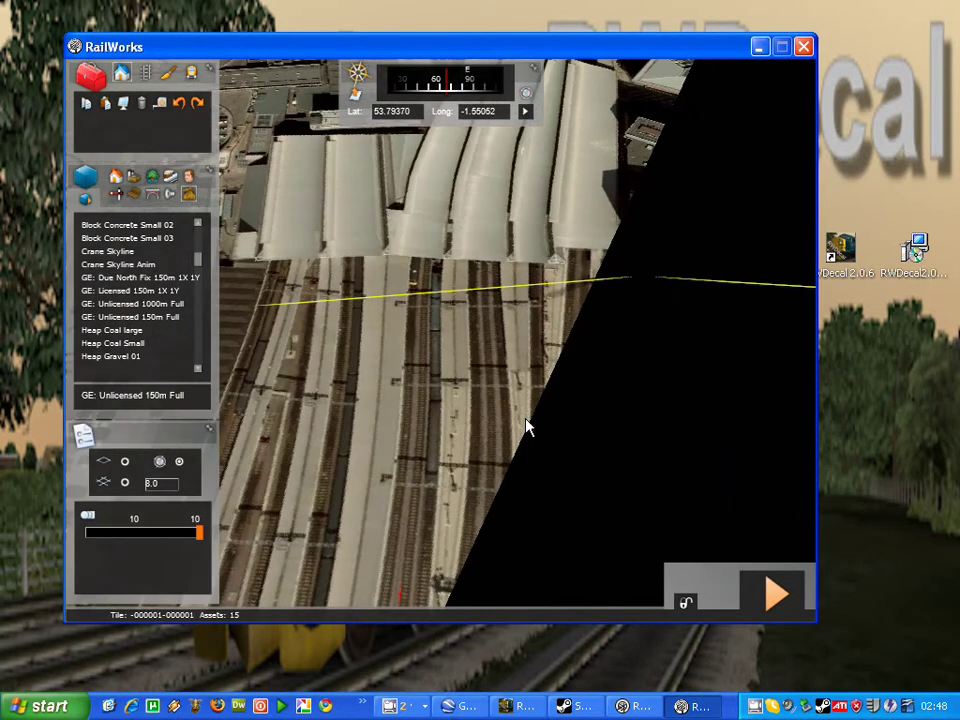
pyautogui.press('Down')
pyautogui.press('Down')
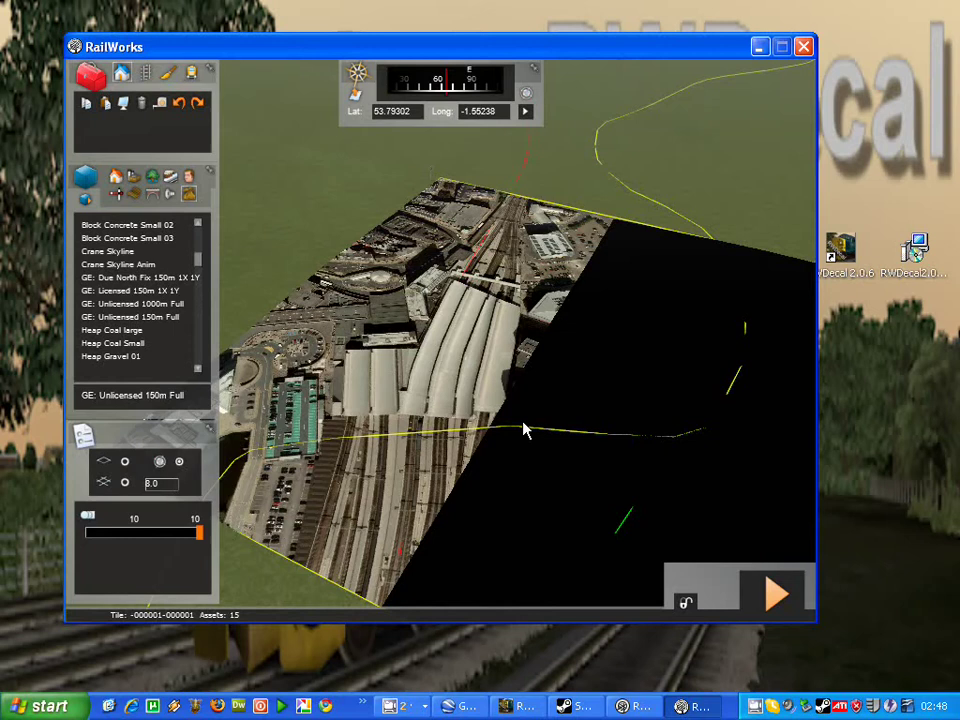
# Delete the unlicensed 150m decal and fly north toward the corner flag
pyautogui.click(471, 390)
pyautogui.press('Delete')
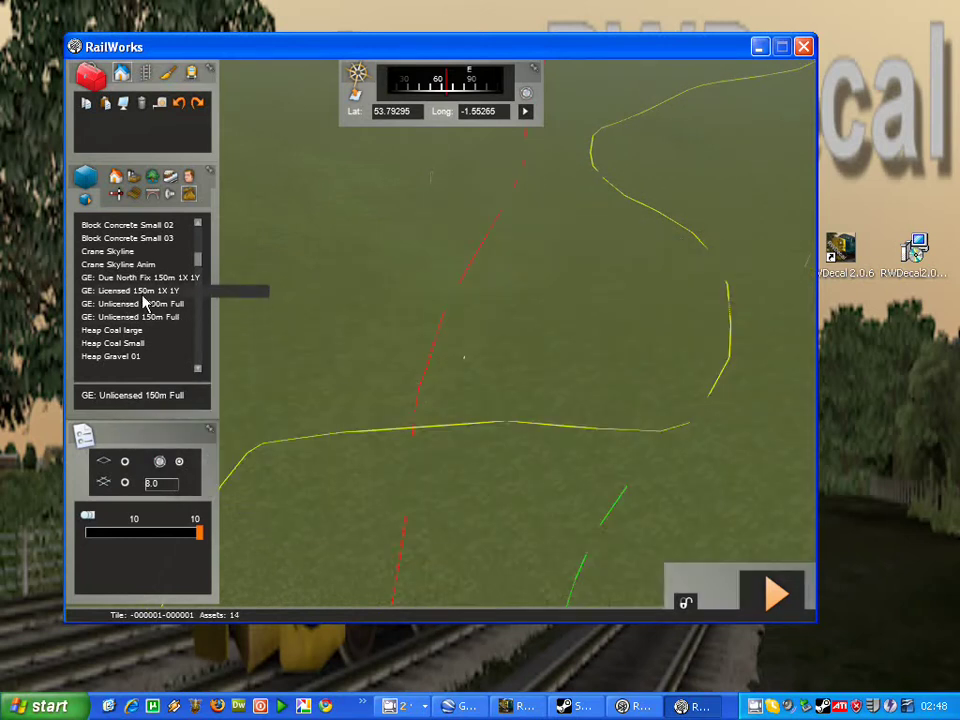
pyautogui.press('Left')
pyautogui.press('Left')
pyautogui.press('Left')
pyautogui.press('Left')
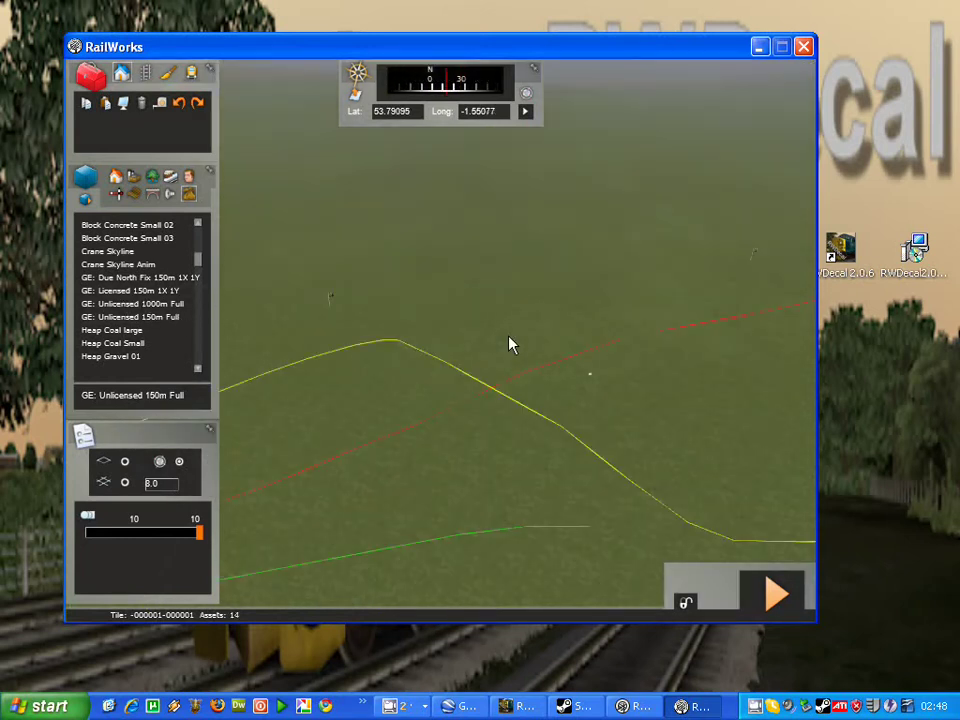
pyautogui.press('Up')
pyautogui.press('Up')
pyautogui.press('Up')
pyautogui.press('Up')
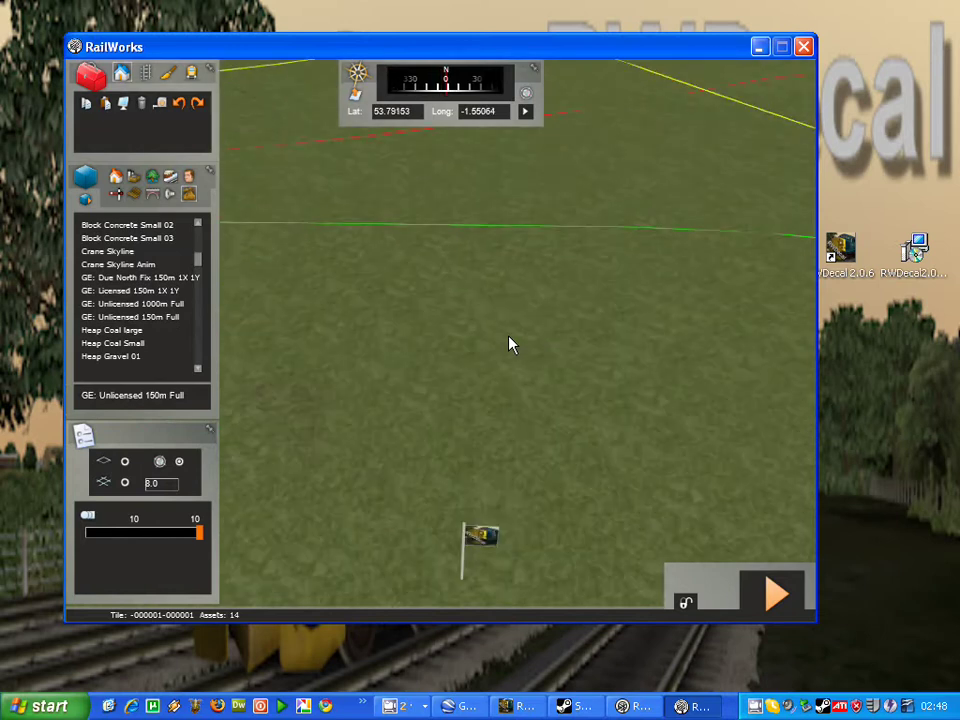
pyautogui.press('Up')
pyautogui.press('Up')
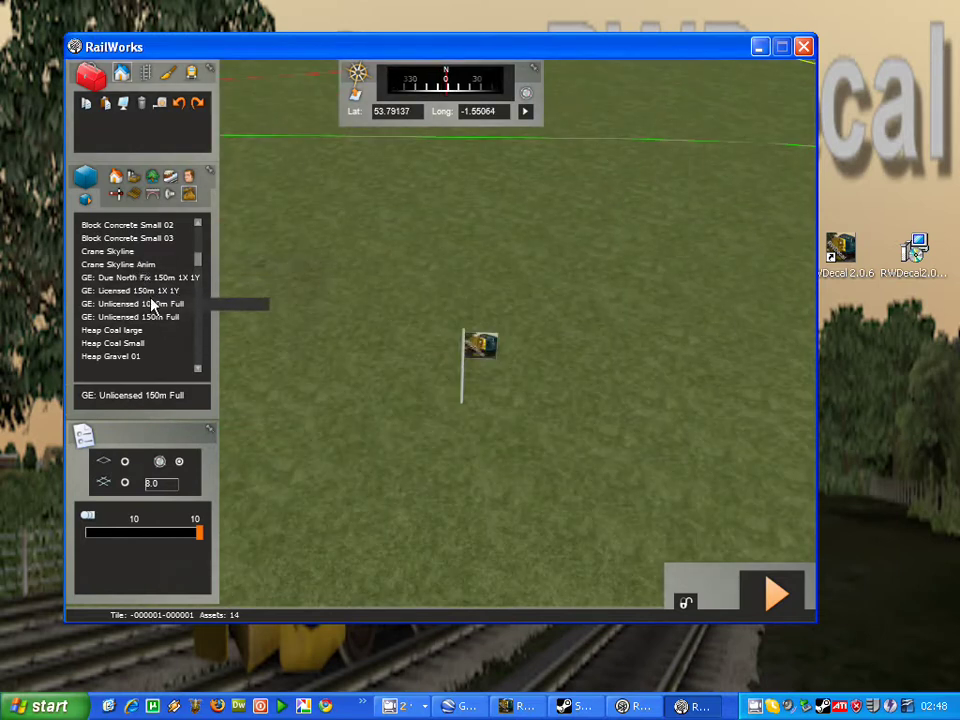
# Place GE: Licensed 150m 1X 1Y beside the corner flag and zoom to inspect it
pyautogui.click(130, 290)
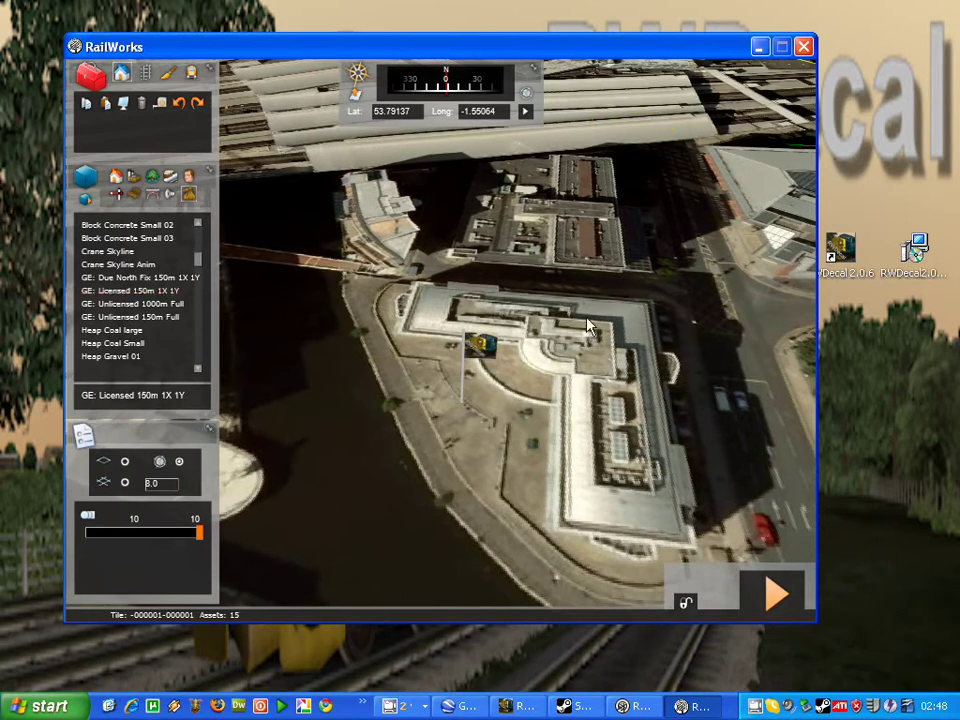
pyautogui.click(462, 396)
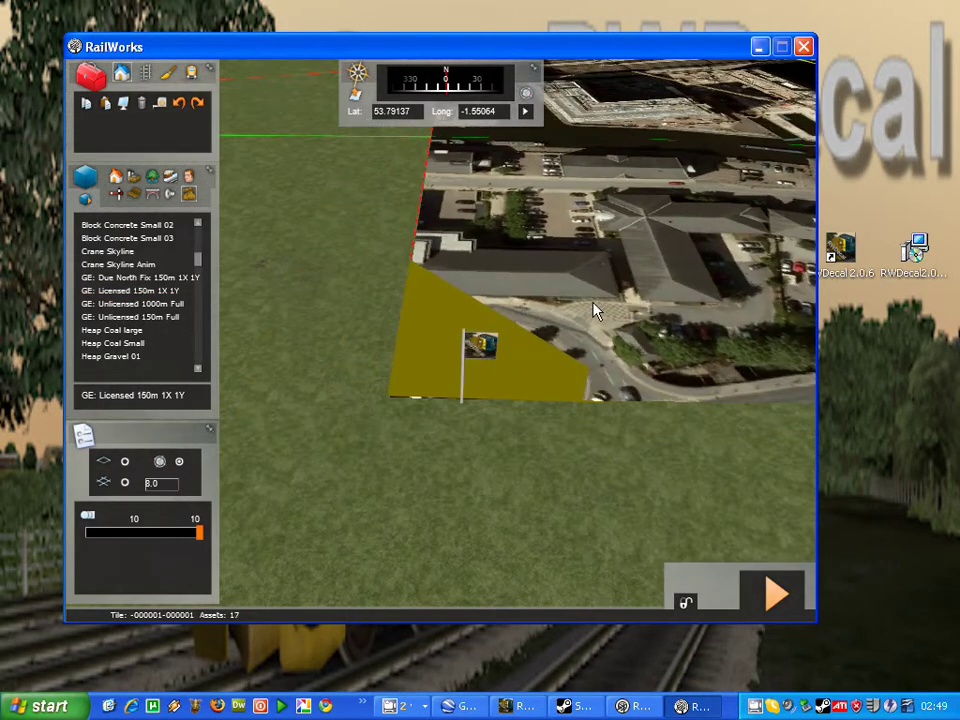
pyautogui.scroll(2, 670, 311)
pyautogui.scroll(2, 665, 311)
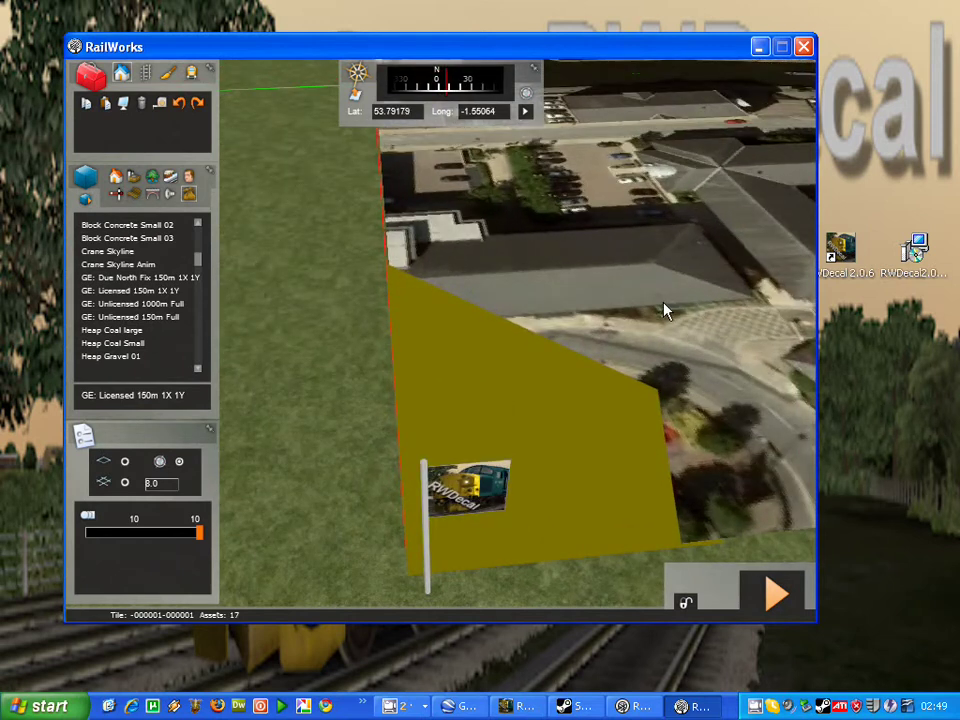
pyautogui.scroll(-2, 665, 311)
pyautogui.scroll(-2, 664, 304)
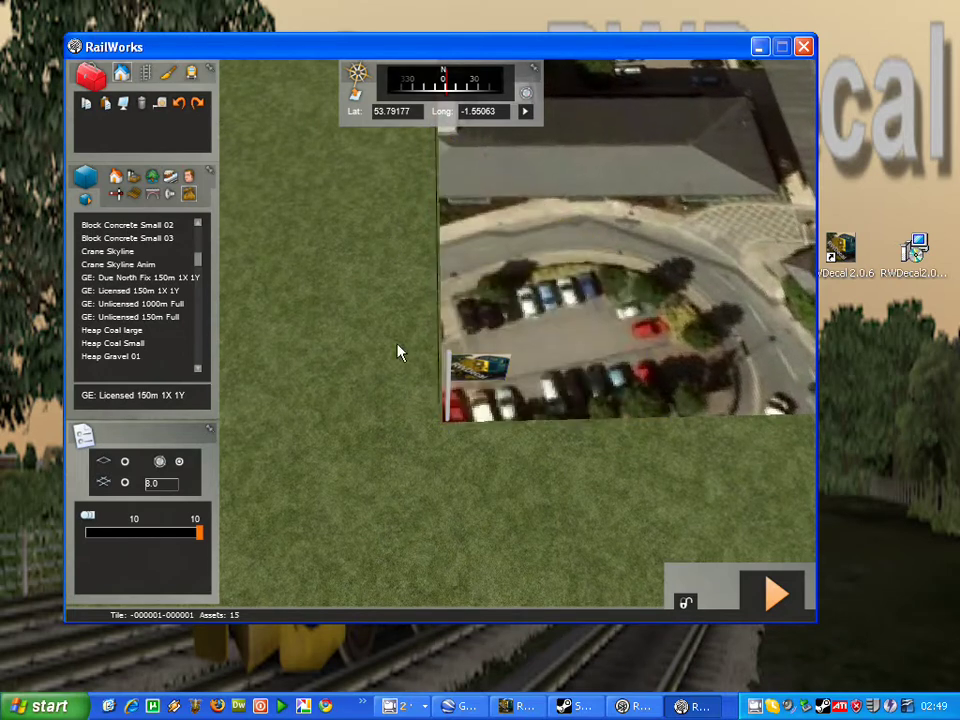
pyautogui.scroll(2, 410, 400)
pyautogui.scroll(3, 421, 451)
pyautogui.scroll(3, 421, 451)
pyautogui.scroll(3, 421, 451)
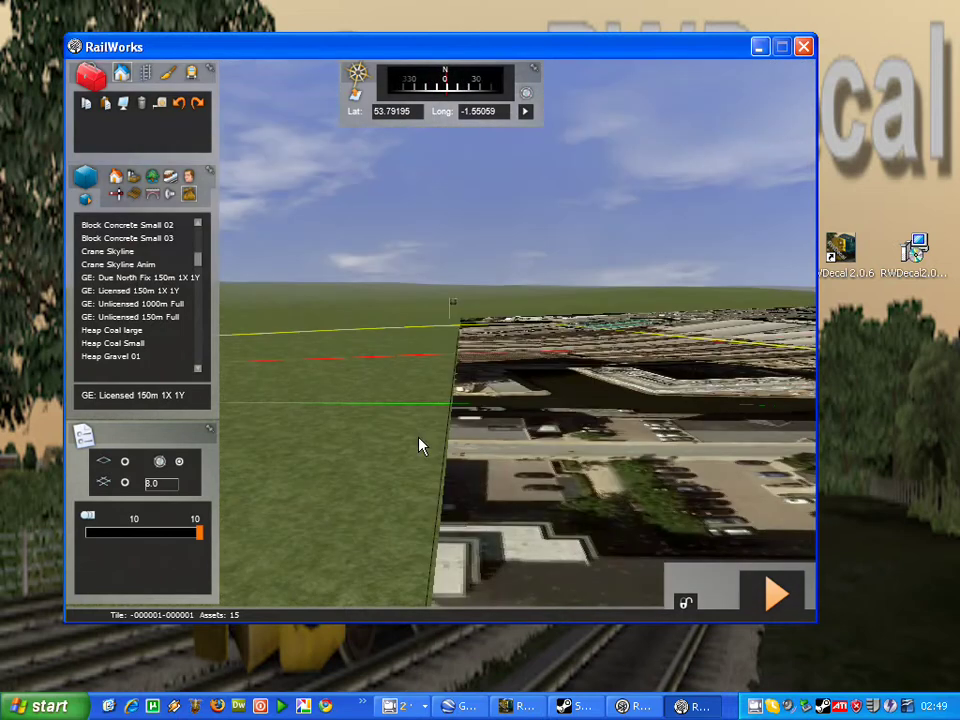
pyautogui.scroll(2, 421, 451)
pyautogui.scroll(-1, 421, 451)
pyautogui.scroll(1, 421, 451)
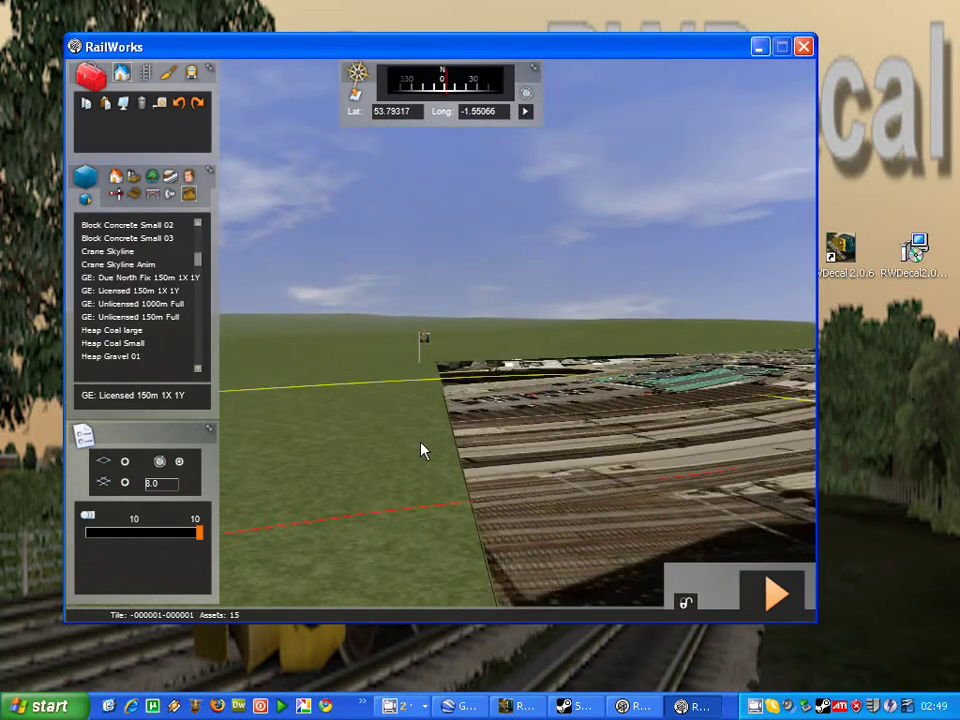
pyautogui.scroll(1, 421, 451)
pyautogui.scroll(2, 421, 451)
pyautogui.scroll(1, 421, 451)
pyautogui.scroll(-3, 421, 451)
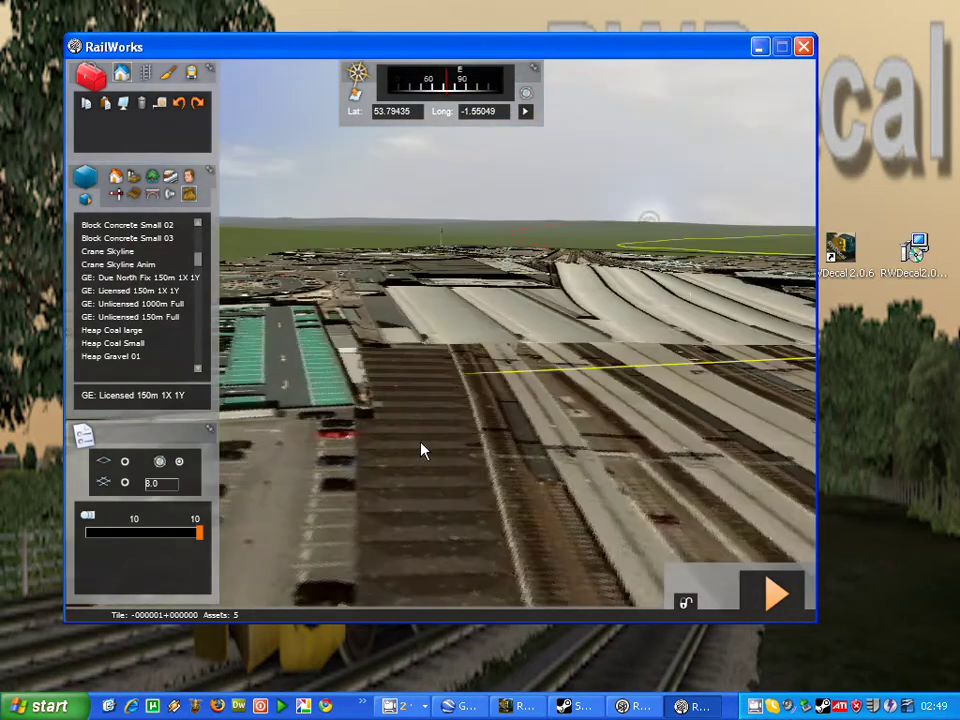
pyautogui.scroll(-3, 421, 451)
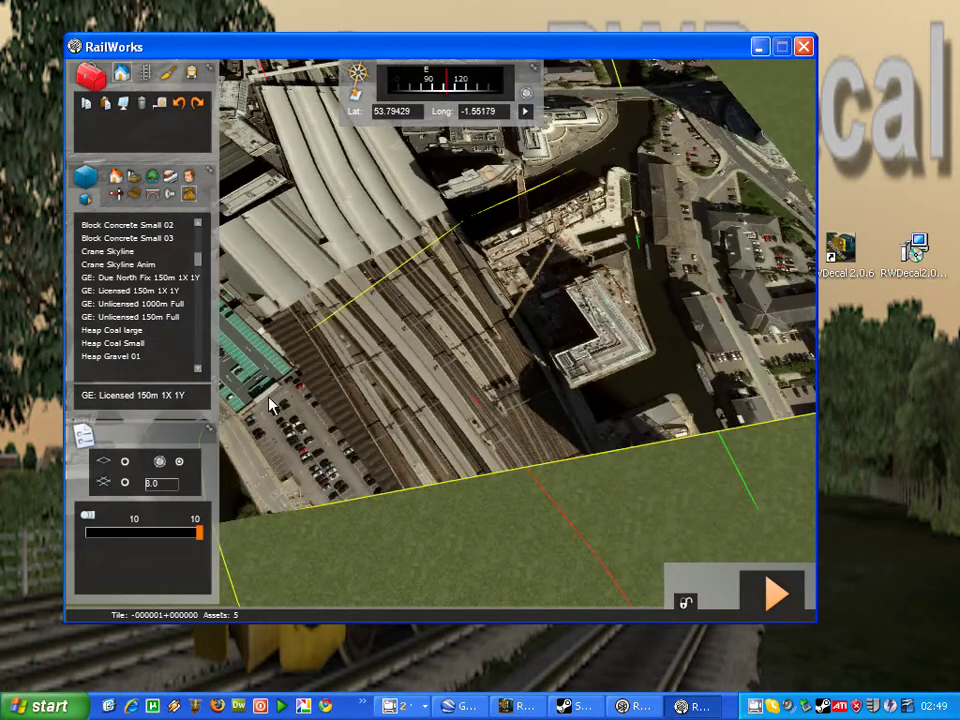
# Replace the licensed decal with the GE: Due North Fix 150m 1X 1Y decal
pyautogui.press('Delete')
pyautogui.click(160, 277)
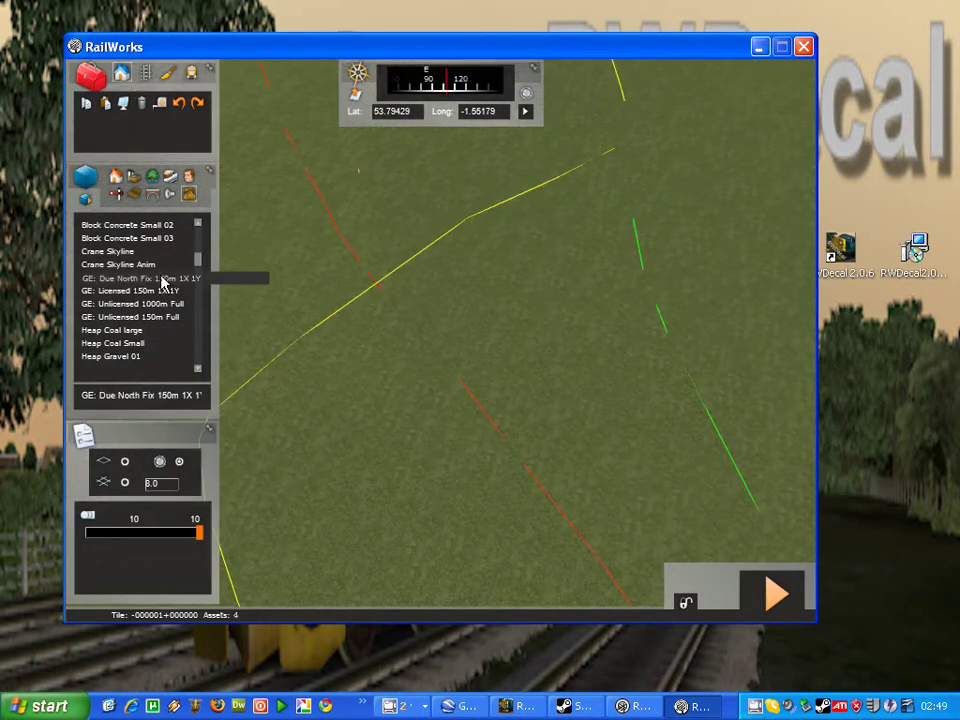
pyautogui.click(301, 201)
# Drag the due-north-fixed decal from its west edge to line up with the corner flag
pyautogui.press('Left')
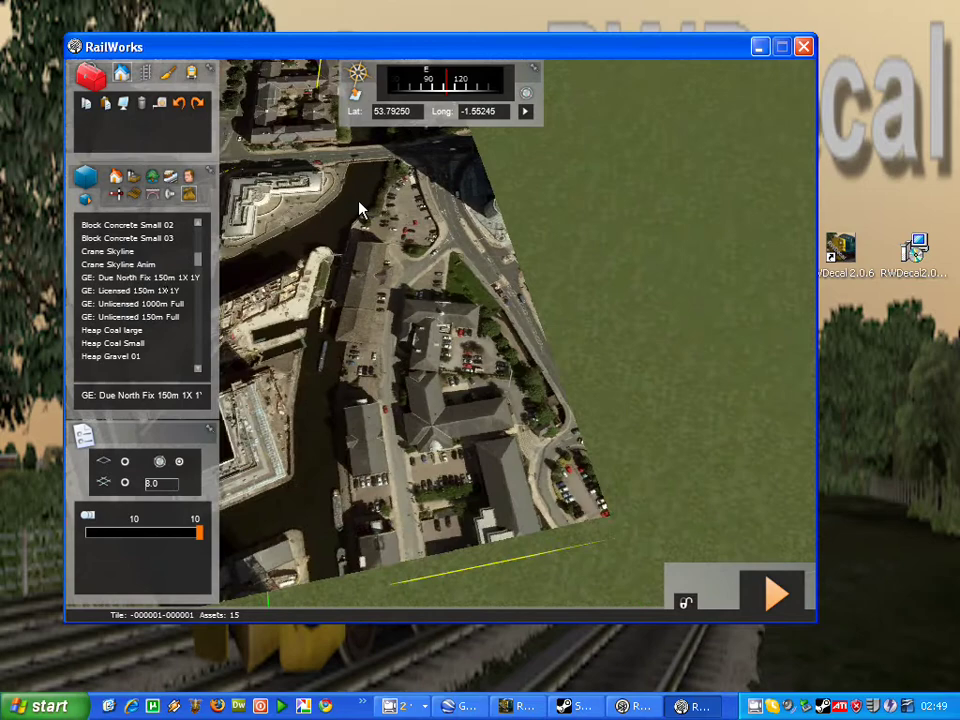
pyautogui.press('Down')
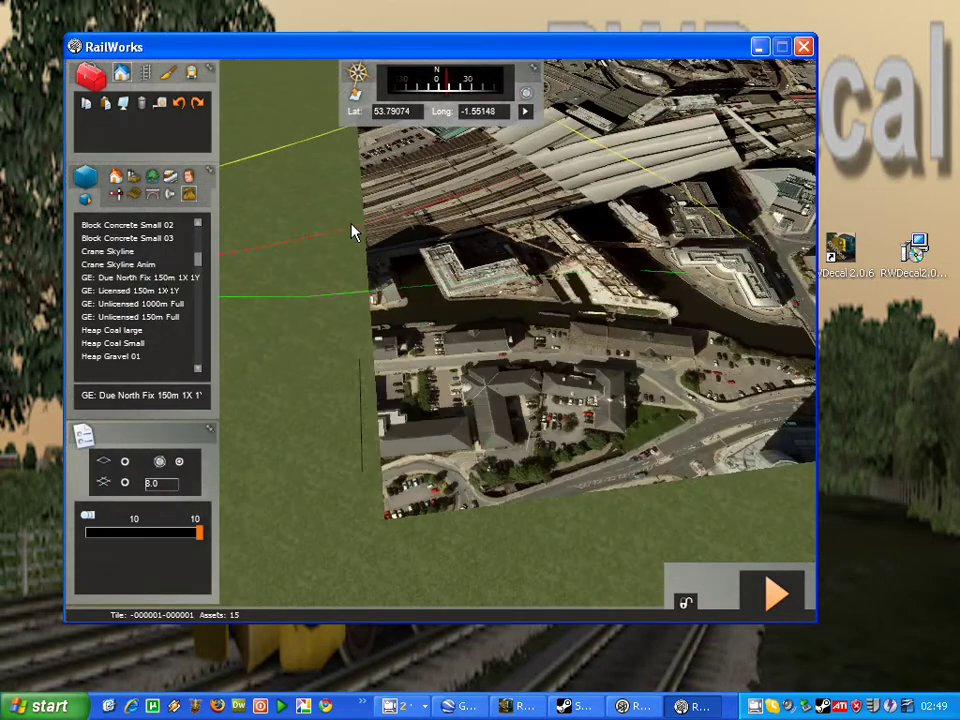
pyautogui.press('Up')
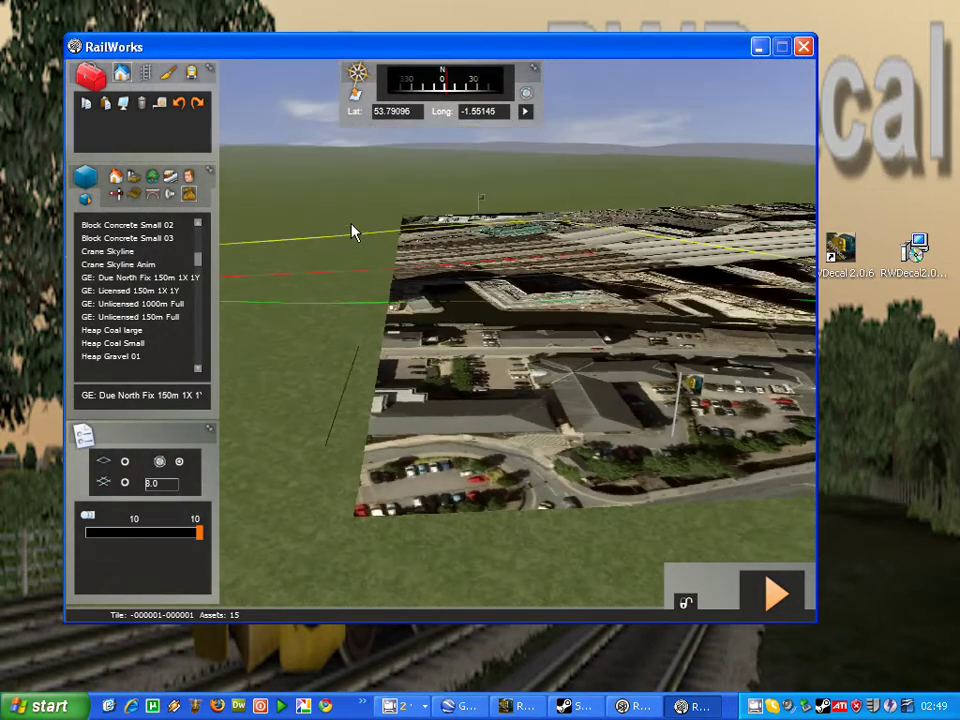
pyautogui.press('Left')
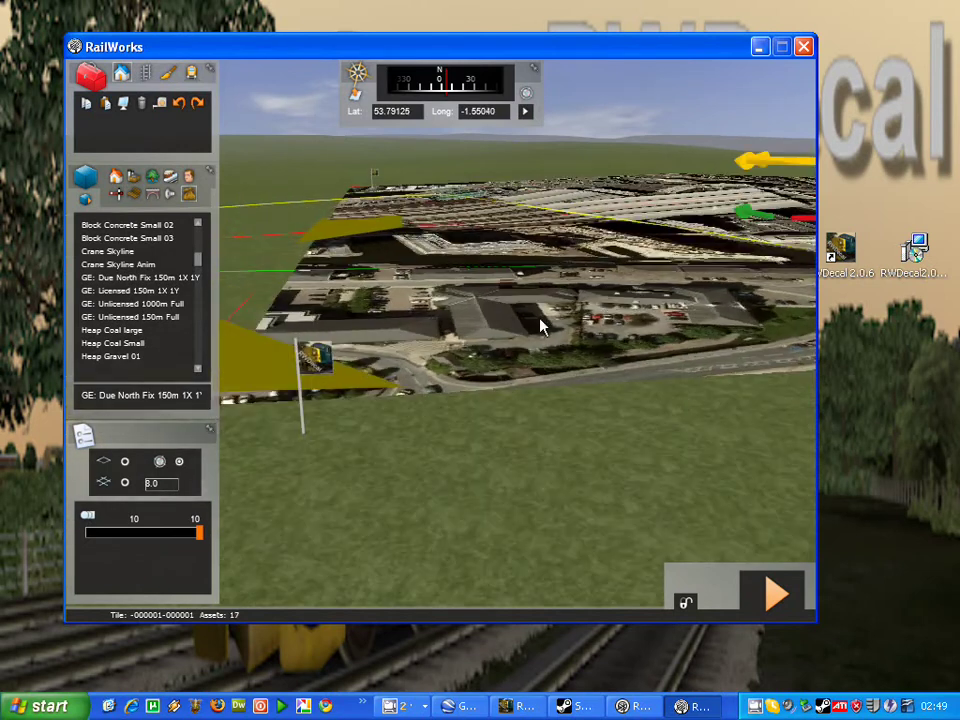
pyautogui.moveTo(455, 303); pyautogui.dragTo(518, 312)
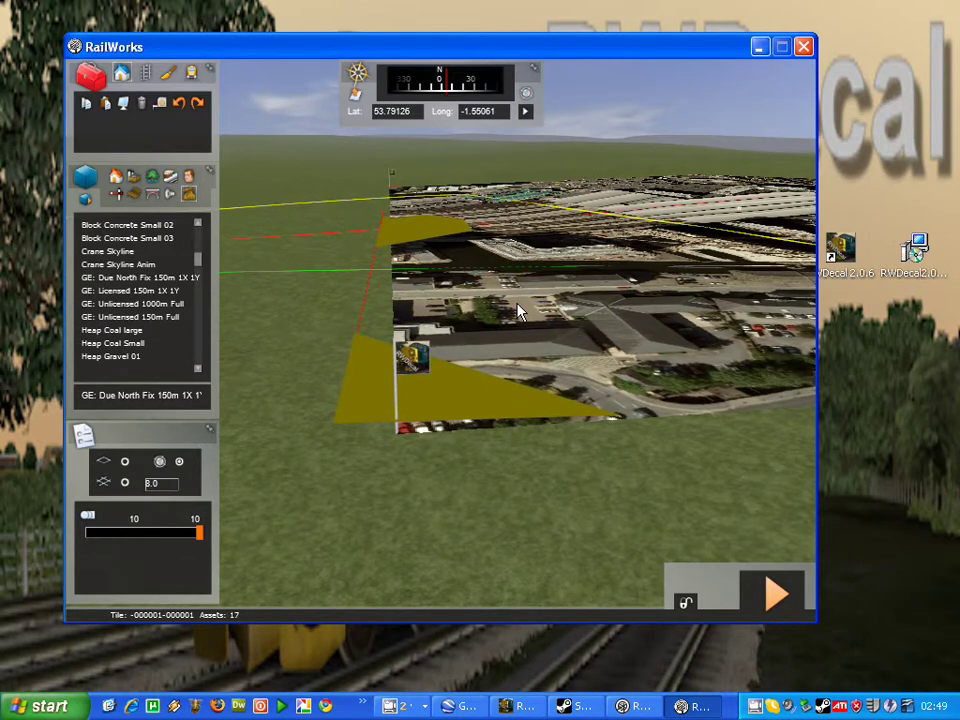
# Zoom in and turn east to inspect the decal's alignment with the flag
pyautogui.scroll(3, 563, 499)
pyautogui.scroll(-5, 563, 499)
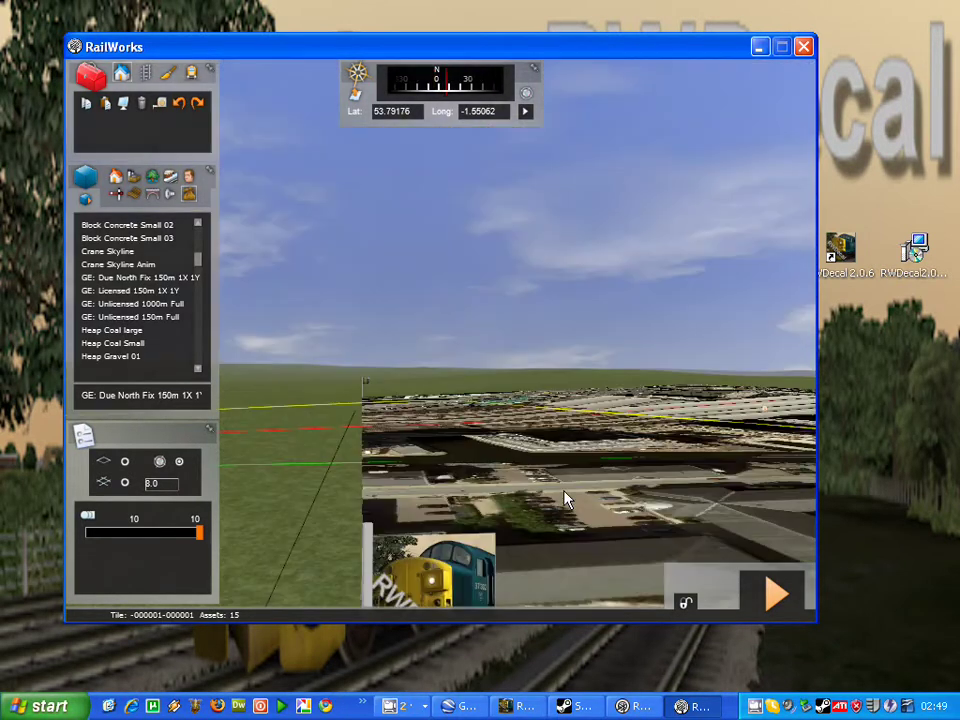
pyautogui.scroll(3, 563, 499)
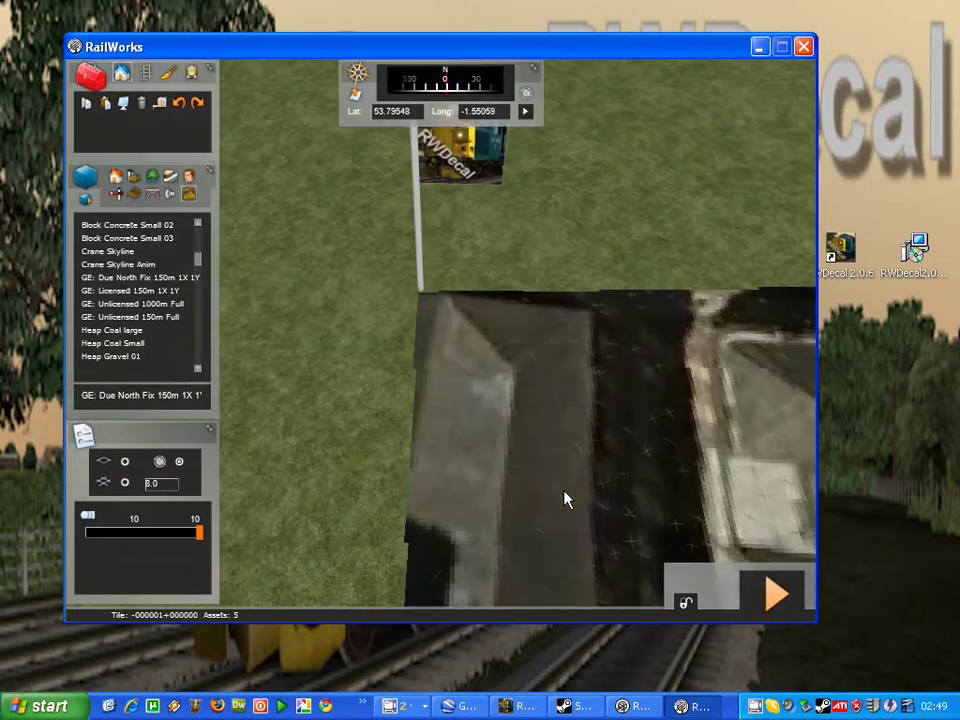
pyautogui.press('Right')
pyautogui.scroll(2, 565, 499)
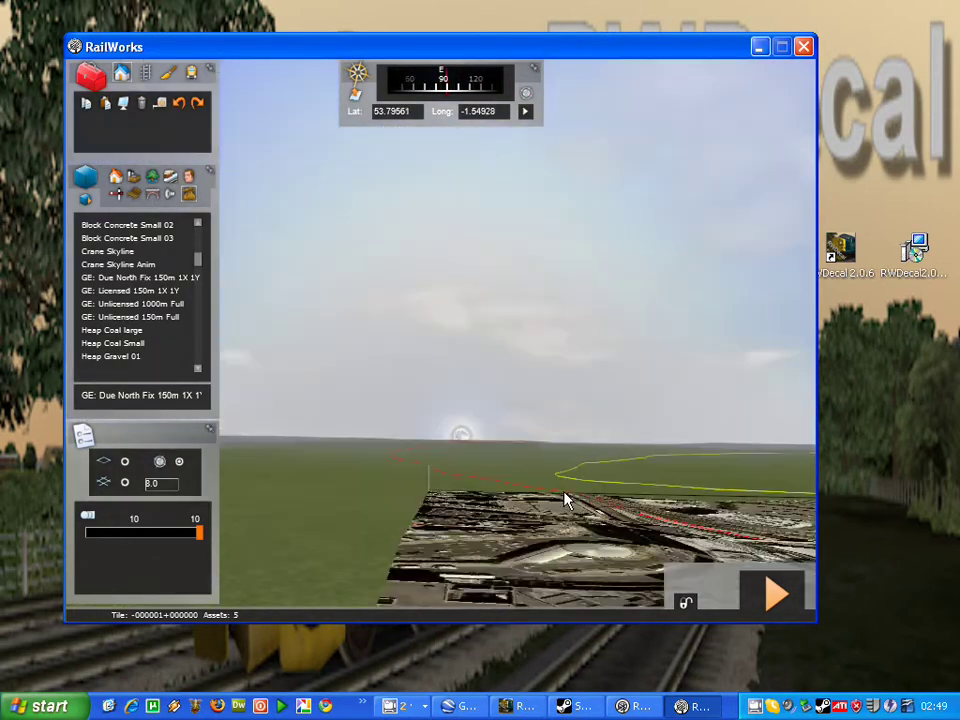
pyautogui.scroll(2, 565, 499)
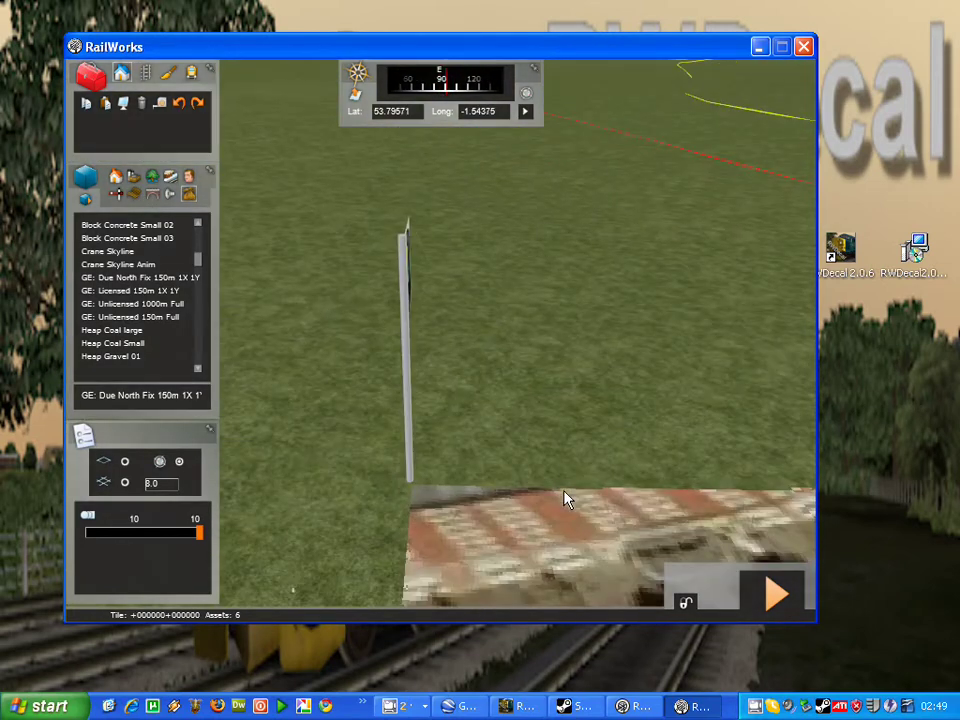
# Fly south, then north-west over the town to view the station roofs
pyautogui.press('Right')
pyautogui.scroll(5, 565, 499)
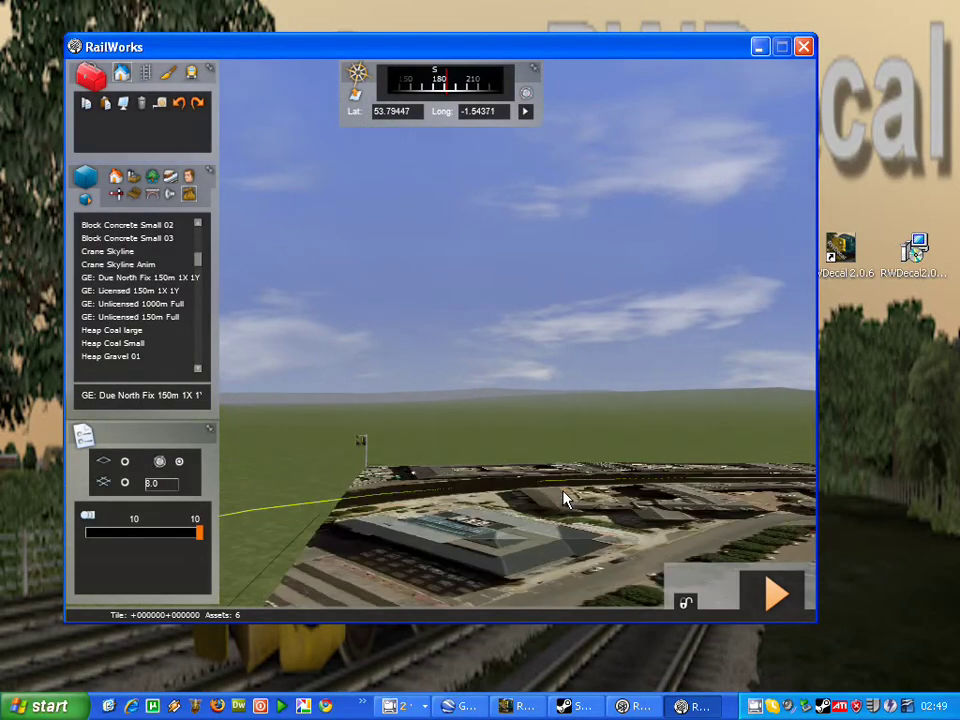
pyautogui.press('Left')
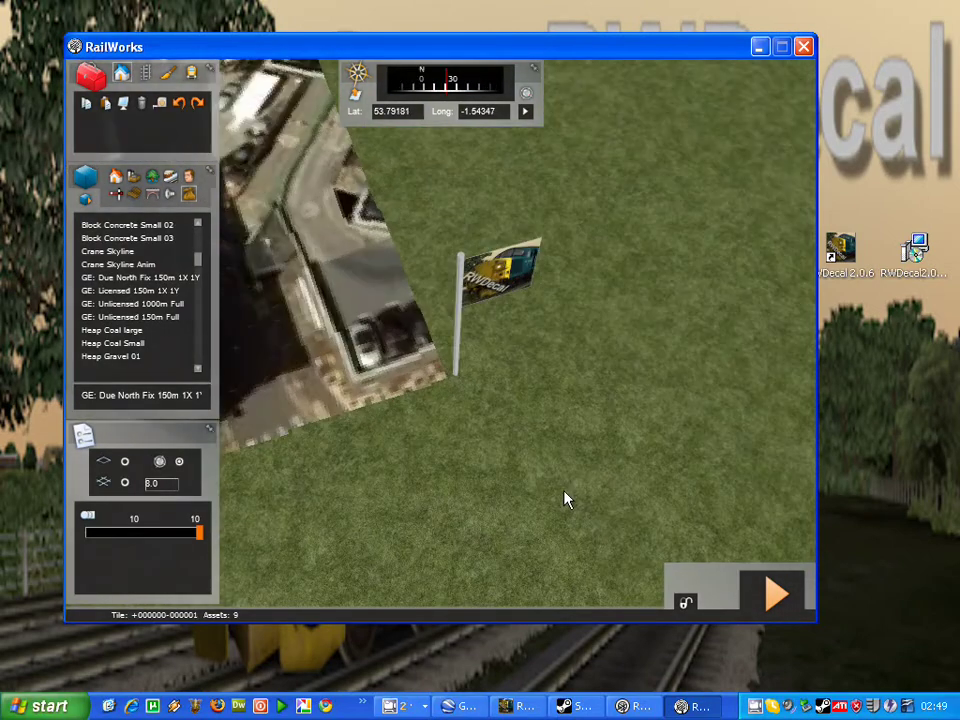
pyautogui.press('Up')
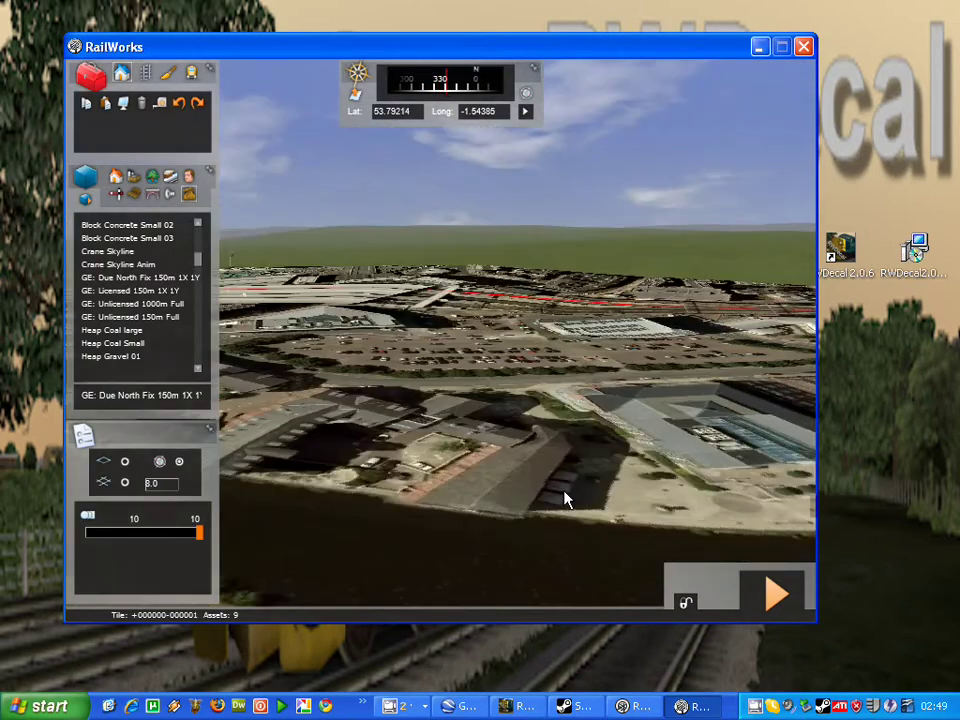
pyautogui.press('Left')
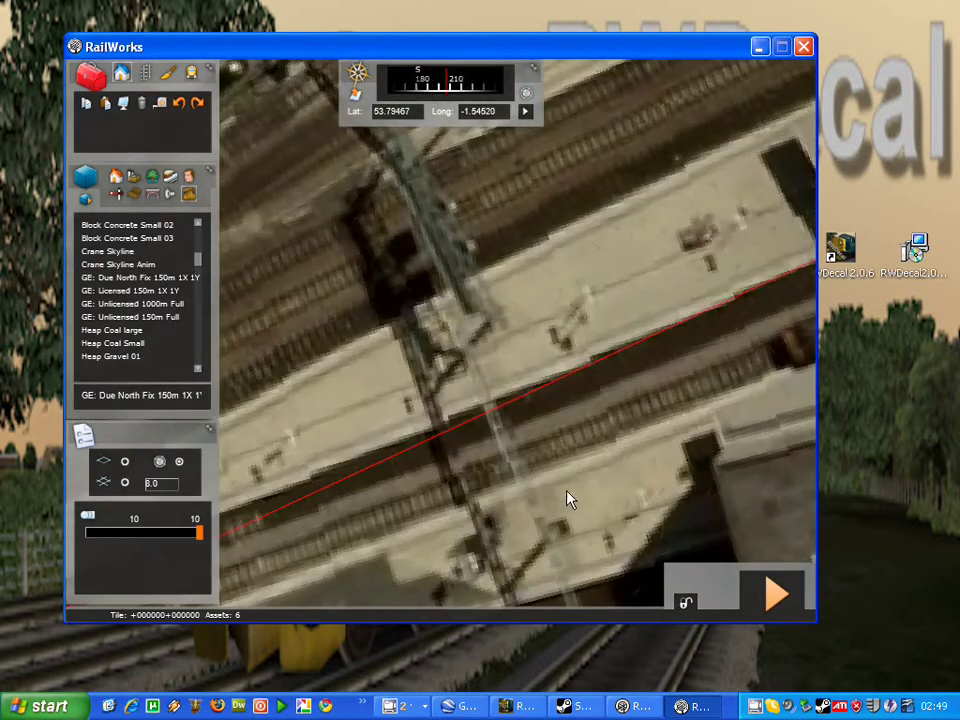
pyautogui.scroll(-5, 565, 499)
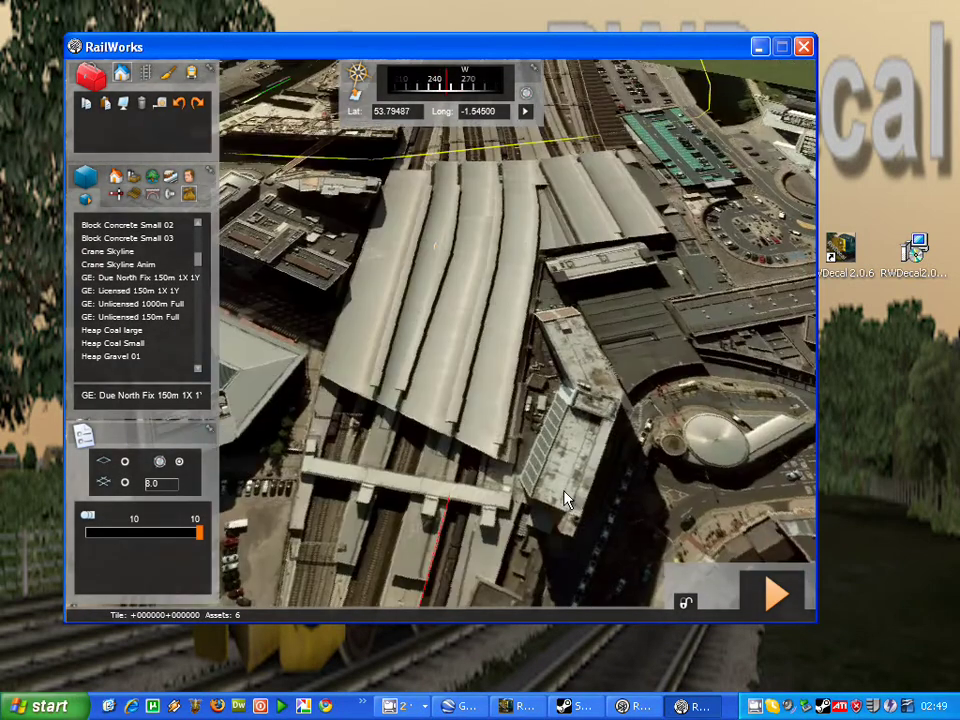